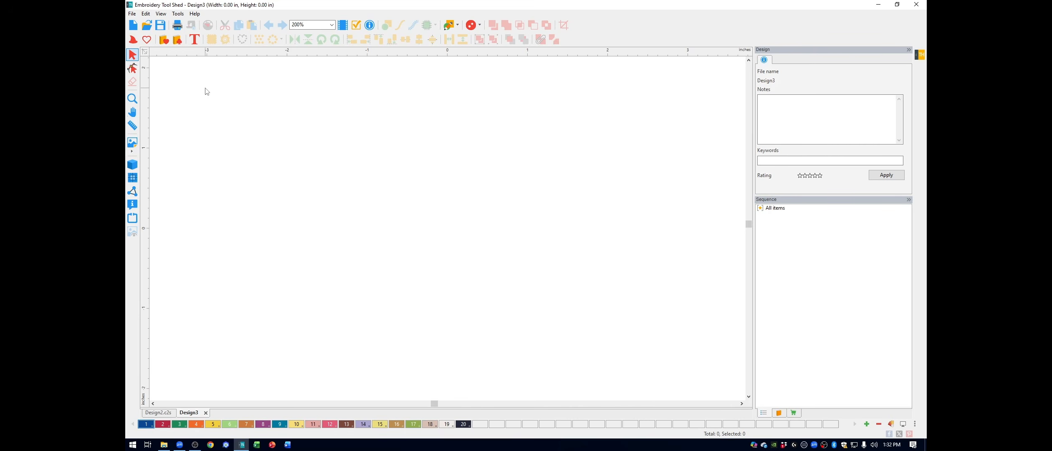
Step: Load the Tag08 template from the Tags category in the In the Hoop Wizard and set its width to 5.99 in
{"action": "left_click", "coordinate": [139, 41]}
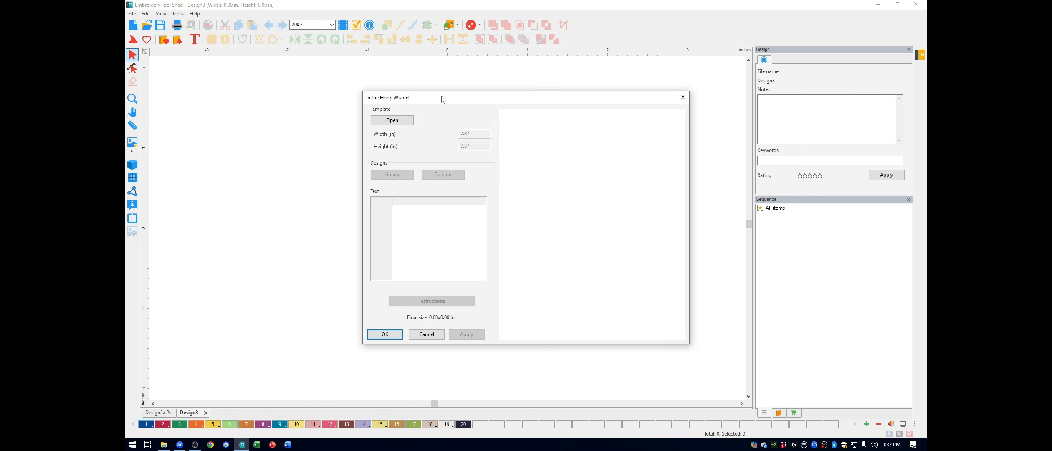
{"action": "left_click", "coordinate": [397, 122]}
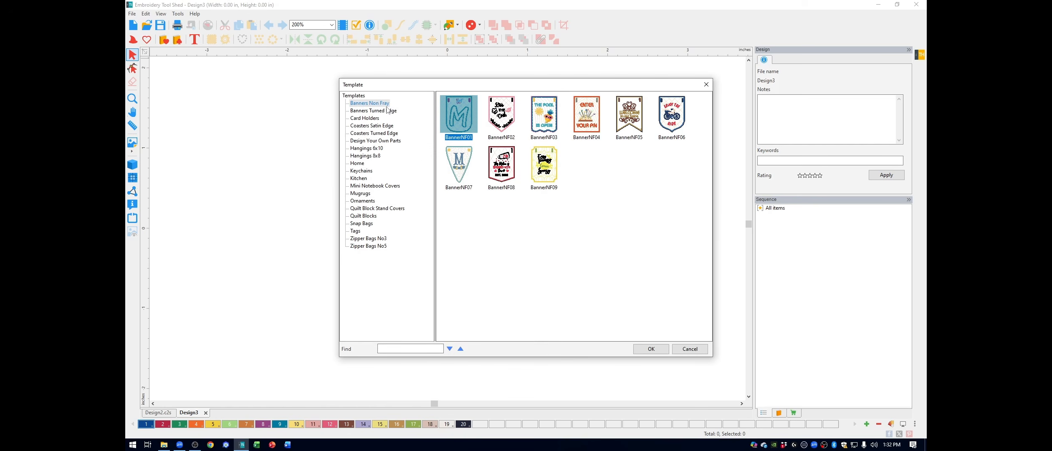
{"action": "left_click", "coordinate": [356, 231]}
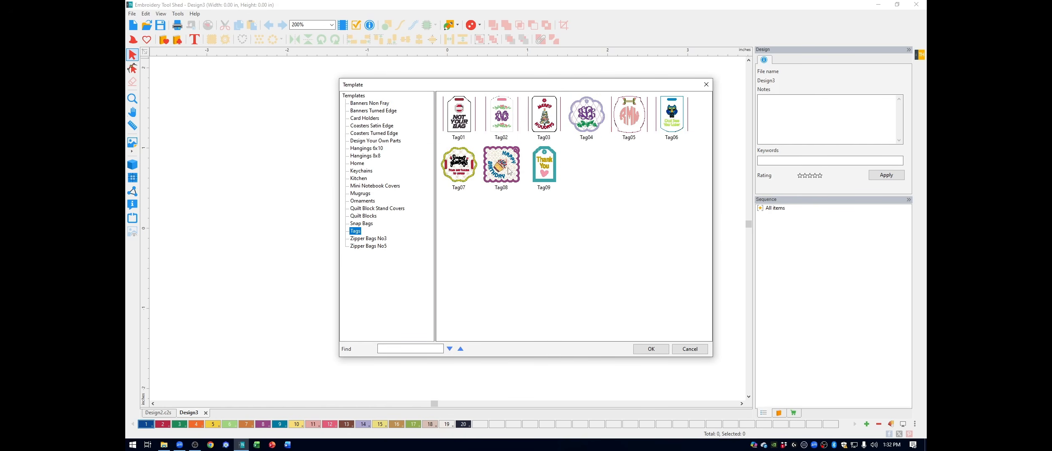
{"action": "left_click", "coordinate": [503, 165]}
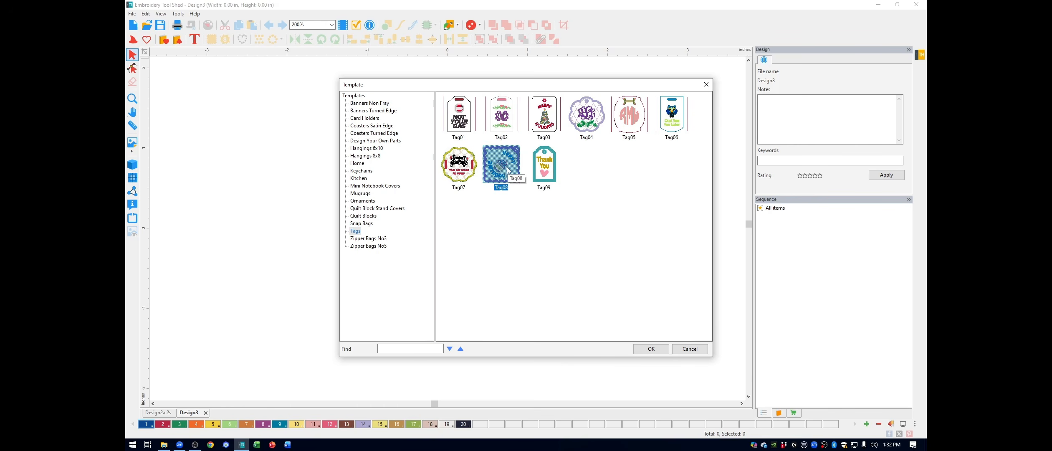
{"action": "left_click", "coordinate": [655, 350]}
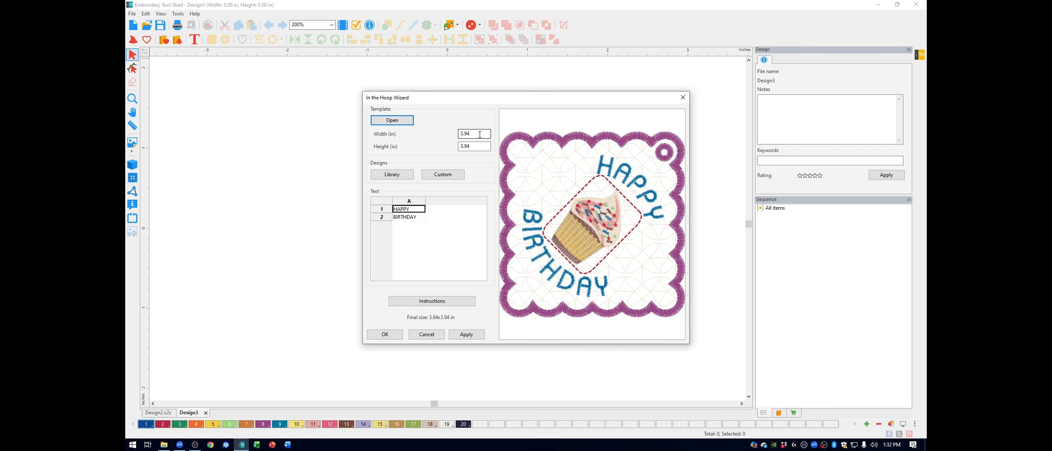
{"action": "left_click_drag", "start_coordinate": [478, 134], "coordinate": [460, 134]}
{"action": "type", "text": "5"}
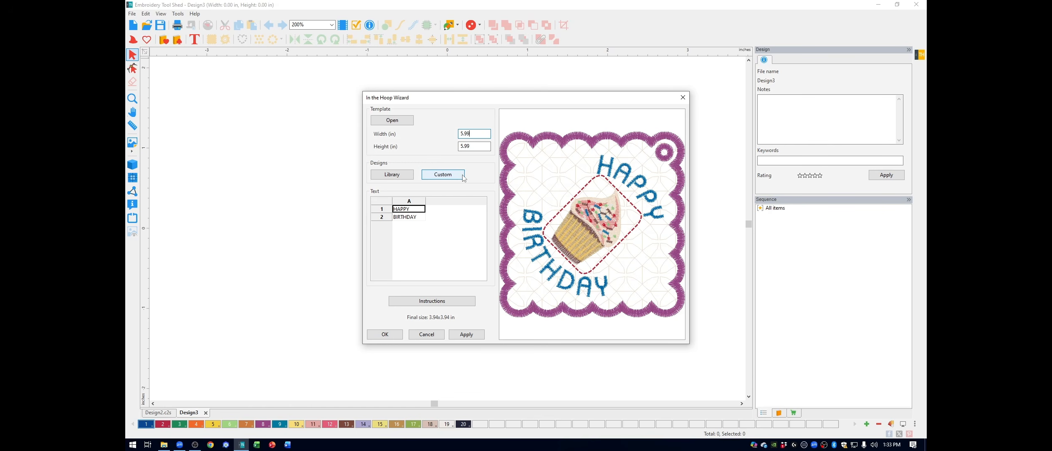
Step: Replace the tag's centre design with Spray3 from Floral Decor at 0° rotation and change the first text line to M
{"action": "left_click", "coordinate": [406, 177]}
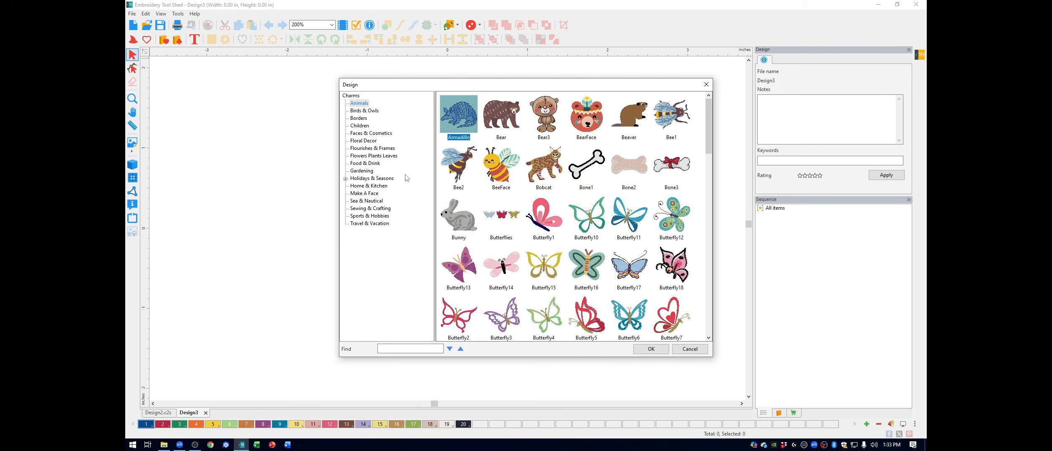
{"action": "left_click", "coordinate": [361, 141]}
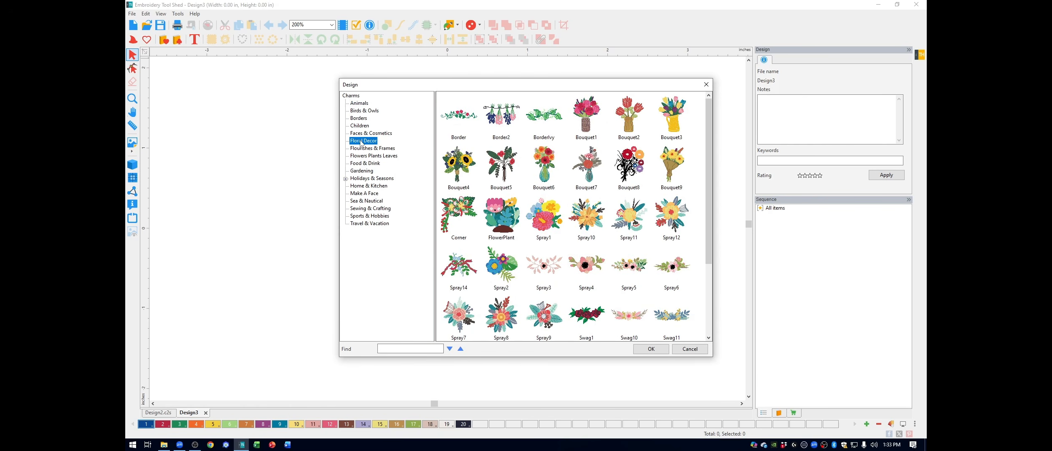
{"action": "left_click", "coordinate": [544, 266]}
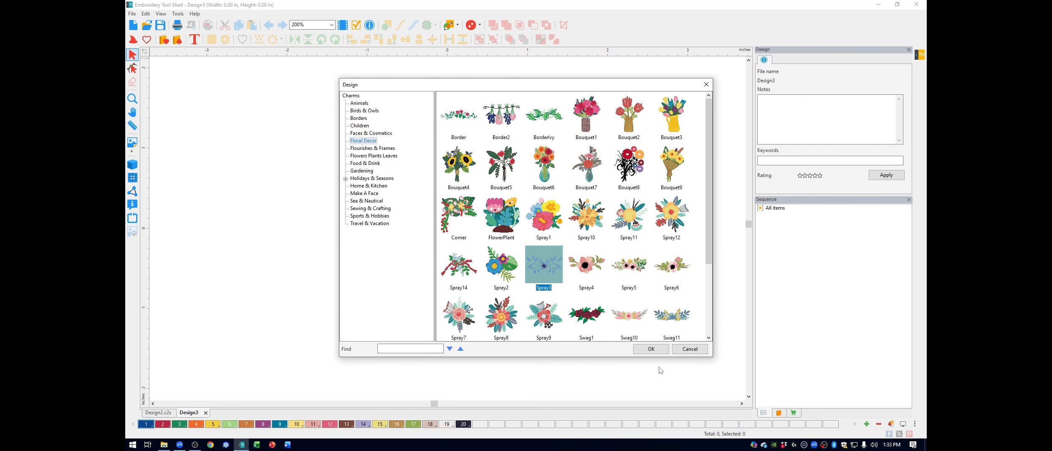
{"action": "left_click", "coordinate": [651, 349]}
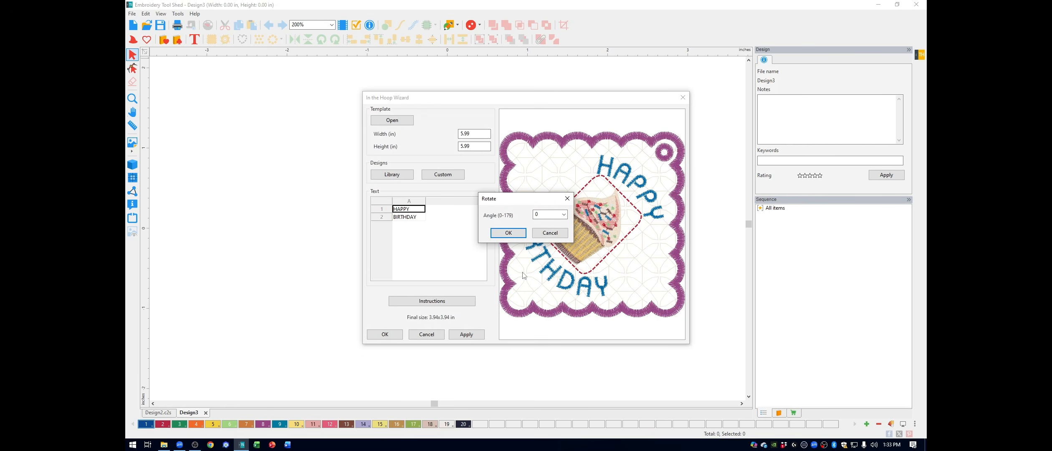
{"action": "left_click", "coordinate": [508, 232]}
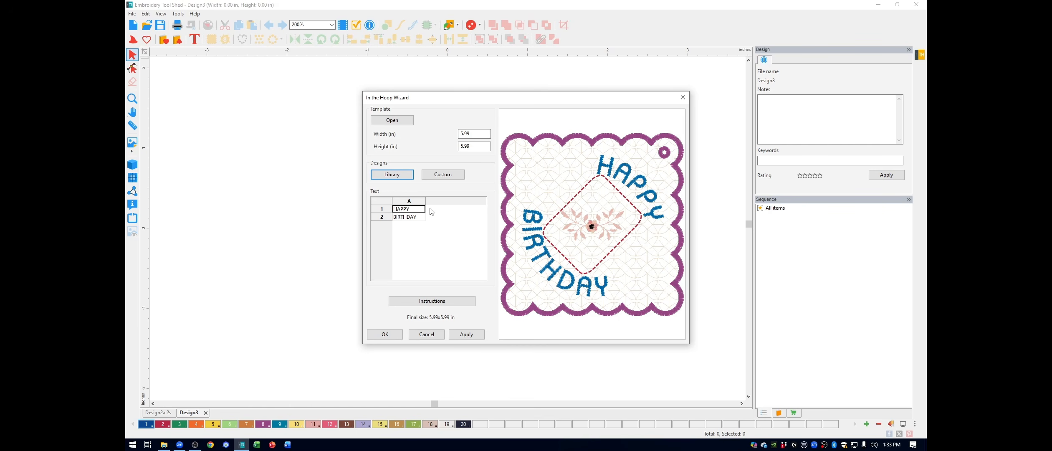
{"action": "double_click", "coordinate": [416, 211]}
{"action": "type", "text": "M"}
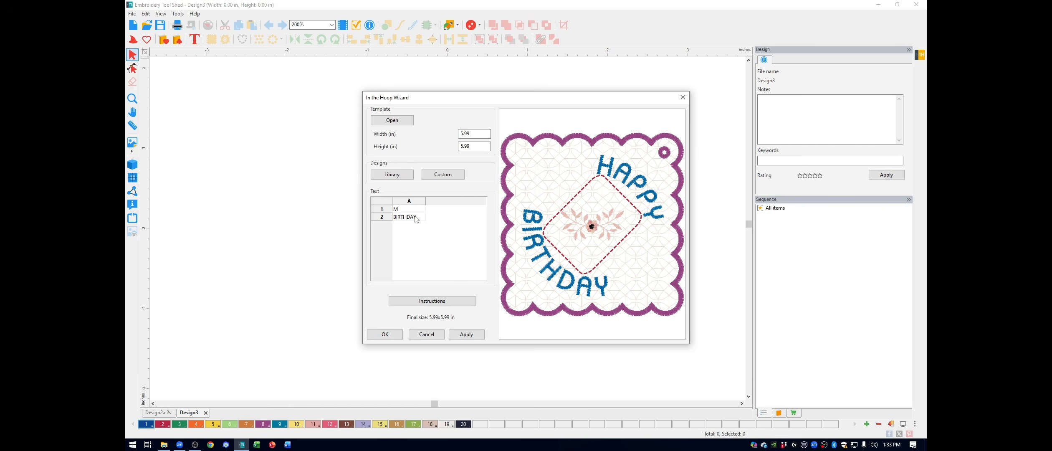
Step: Look through the template's PDF instructions for fabric preparation and the stitching steps, and return to the wizard
{"action": "left_click", "coordinate": [457, 303]}
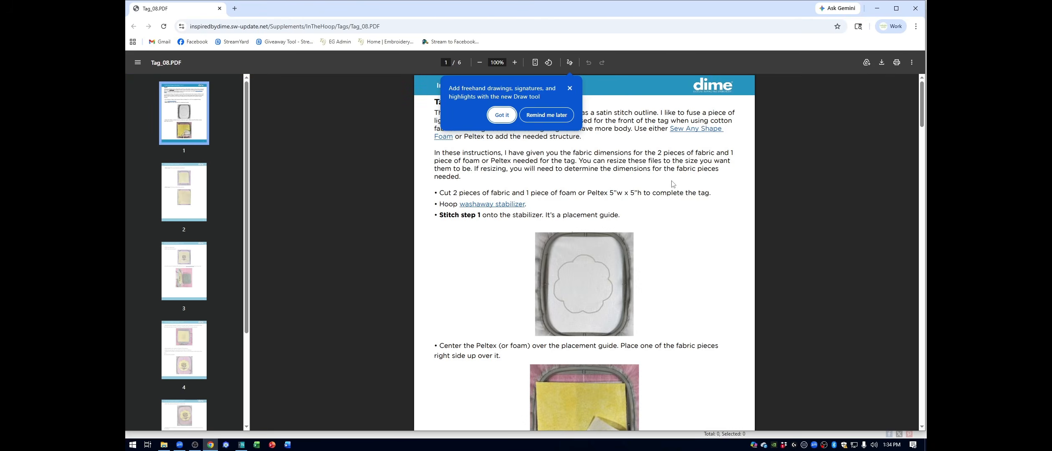
{"action": "scroll", "coordinate": [709, 242], "scroll_direction": "down", "scroll_amount": 5}
{"action": "scroll", "coordinate": [714, 249], "scroll_direction": "down", "scroll_amount": 8}
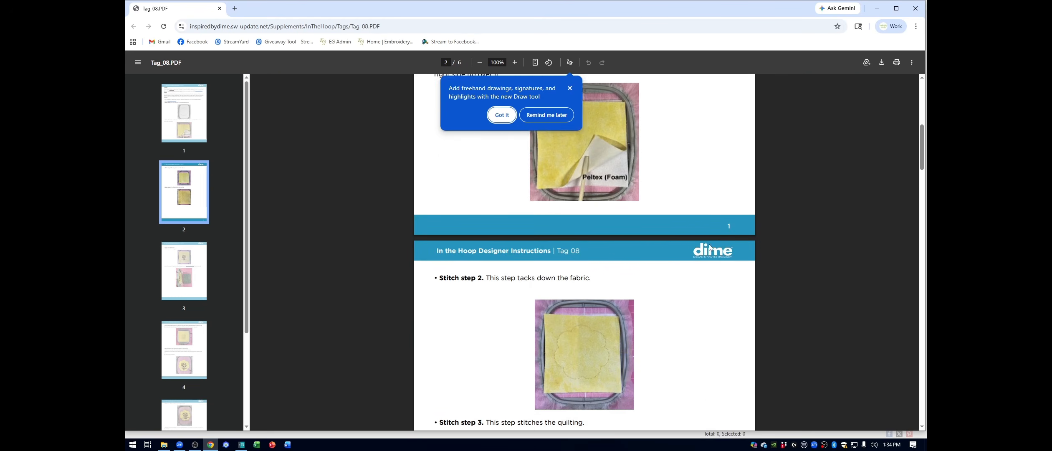
{"action": "scroll", "coordinate": [708, 250], "scroll_direction": "down", "scroll_amount": 3}
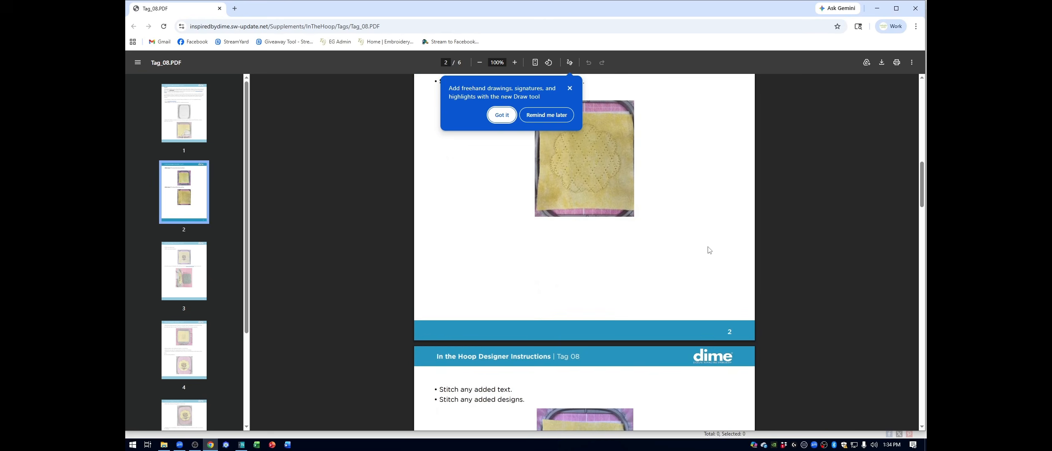
{"action": "scroll", "coordinate": [709, 246], "scroll_direction": "up", "scroll_amount": 6}
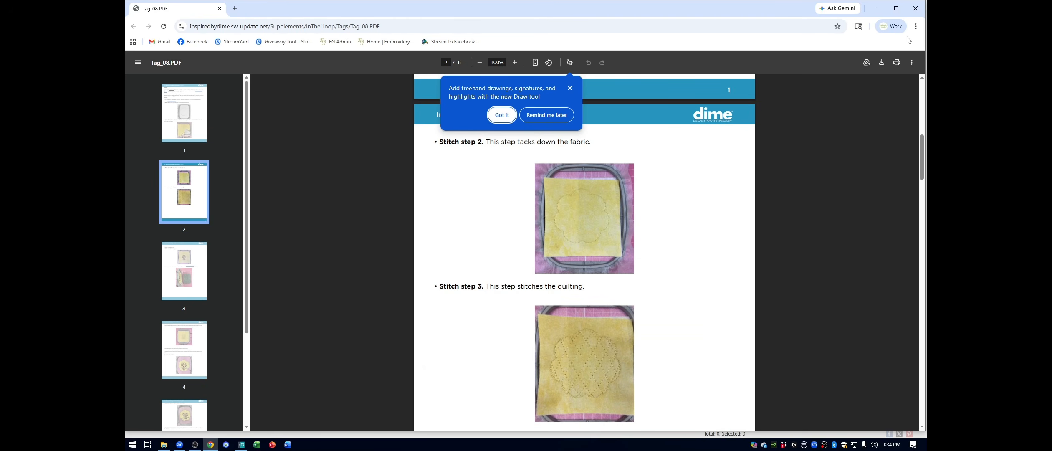
{"action": "left_click", "coordinate": [915, 8]}
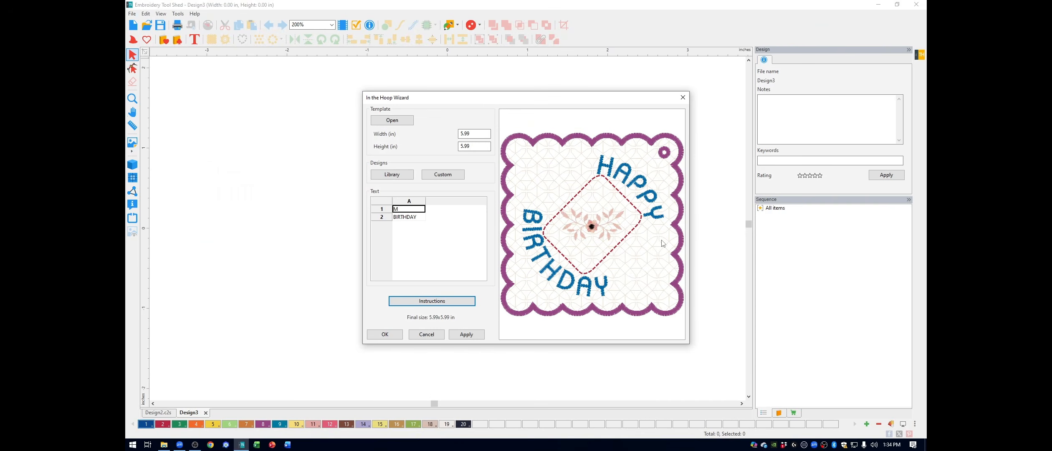
Step: Apply the wizard settings, generate the tag design on the page and deselect it
{"action": "left_click", "coordinate": [470, 336]}
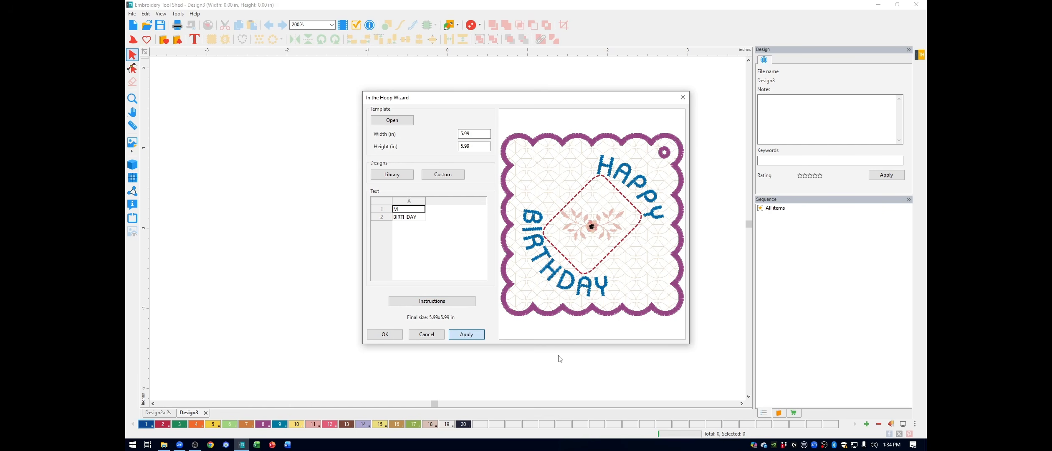
{"action": "left_click", "coordinate": [385, 335]}
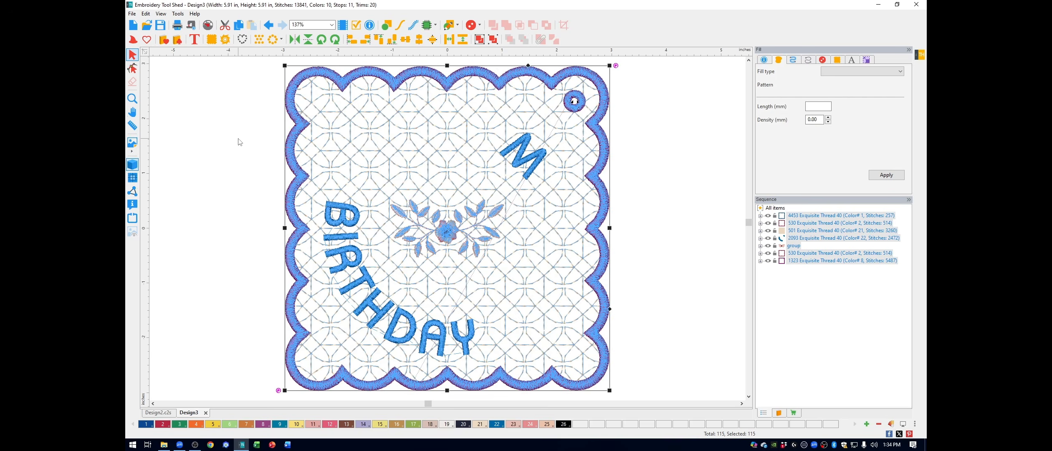
{"action": "left_click", "coordinate": [241, 141]}
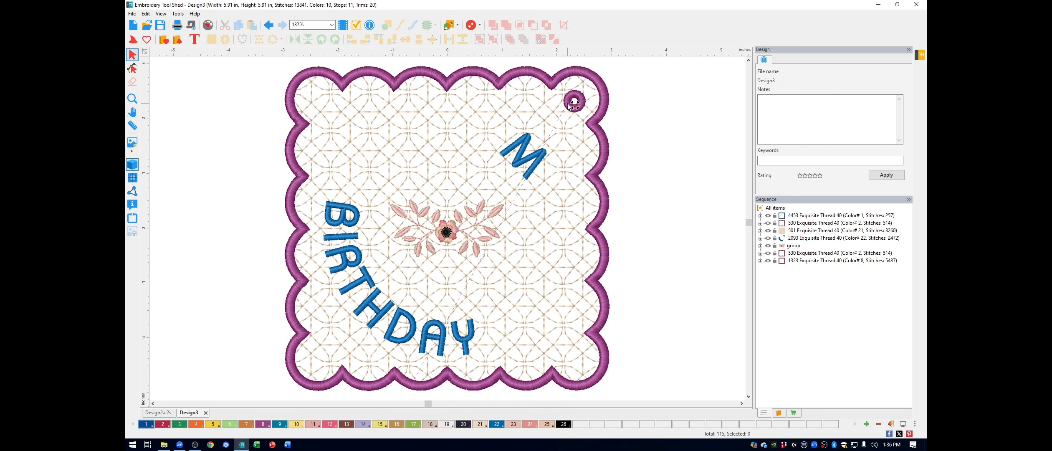
Step: Delete the eyelet buttonhole in the tag's corner and the curved BIRTHDAY text
{"action": "left_click", "coordinate": [570, 104]}
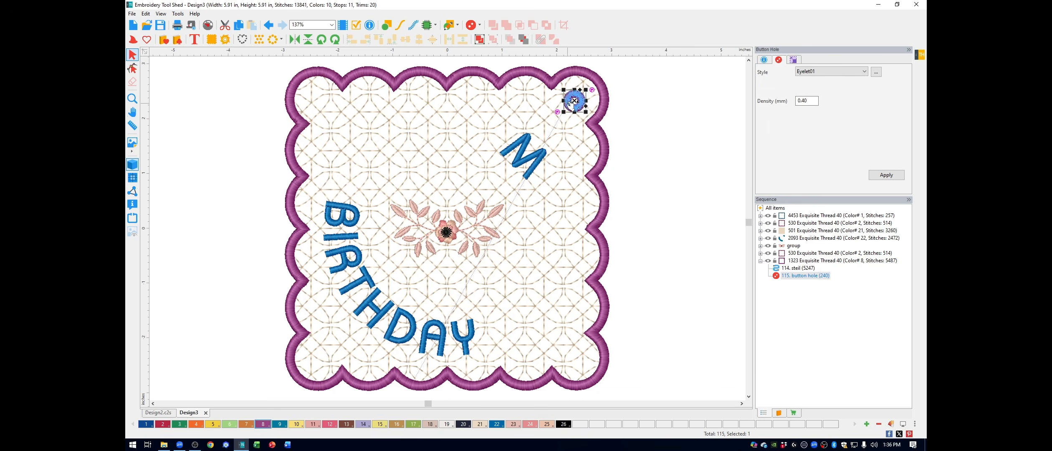
{"action": "key", "text": "Delete"}
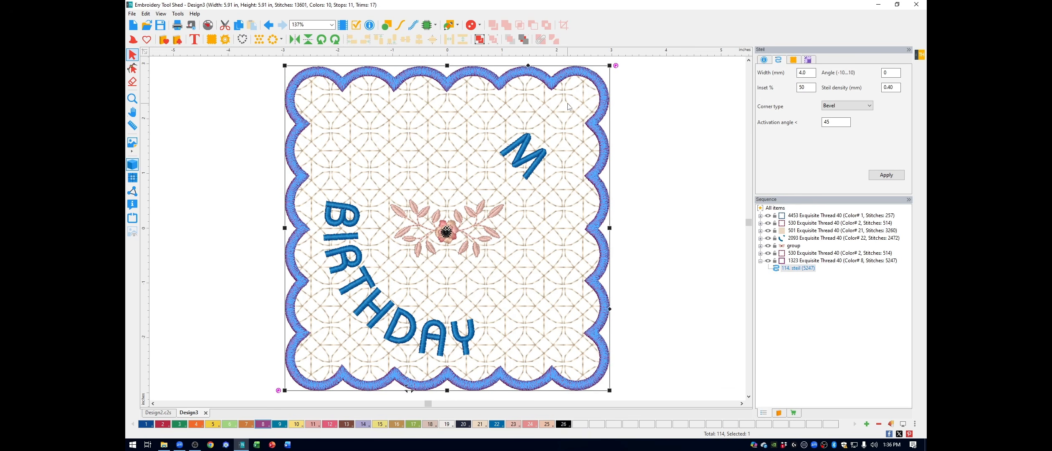
{"action": "left_click", "coordinate": [367, 281]}
{"action": "key", "text": "Delete"}
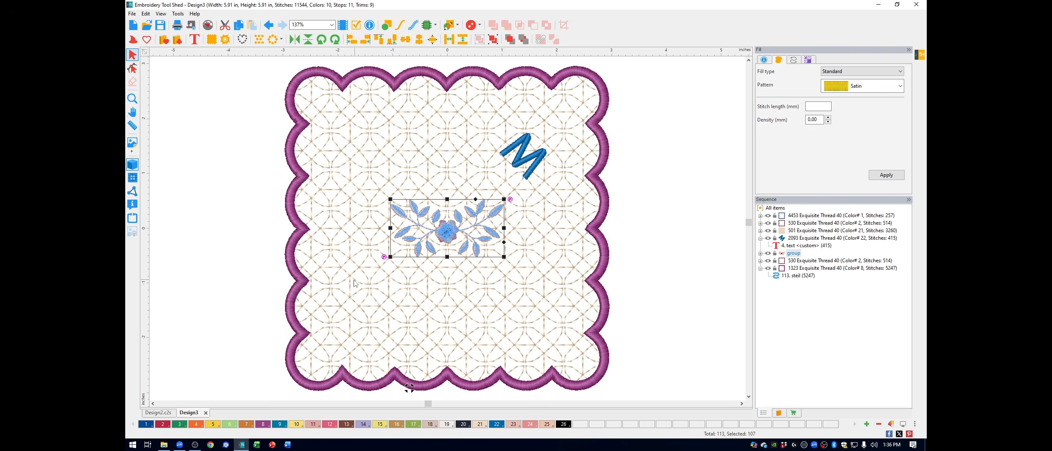
Step: Rotate the letter M counterclockwise until it stands upright and change its font to Interlocking
{"action": "left_click", "coordinate": [522, 156]}
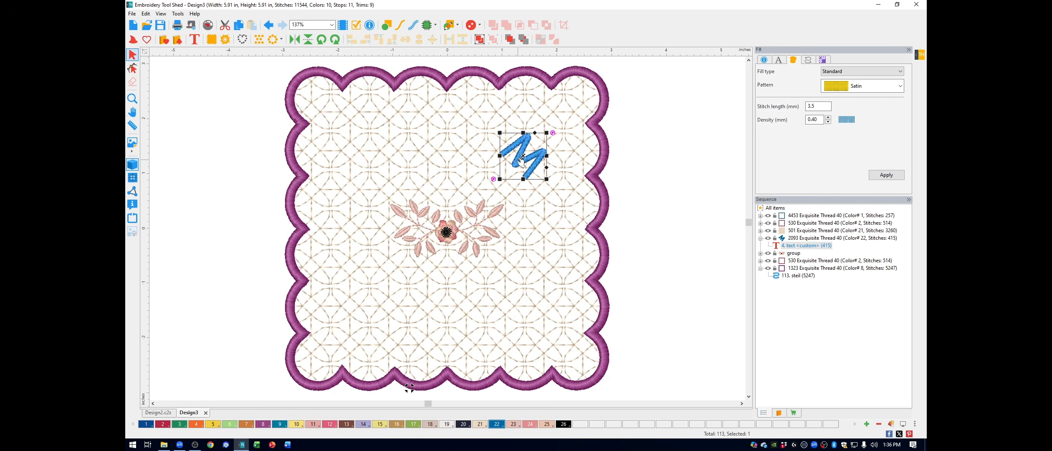
{"action": "left_click", "coordinate": [321, 40]}
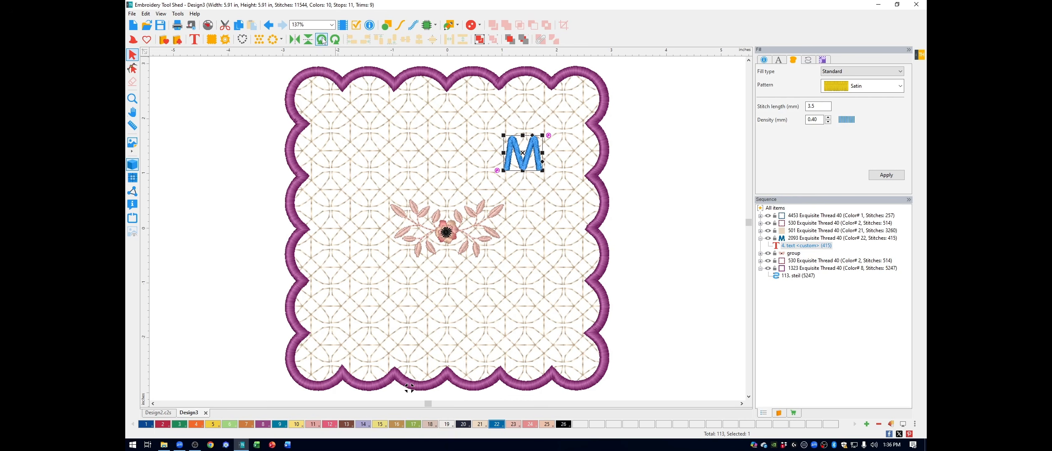
{"action": "left_click", "coordinate": [779, 60]}
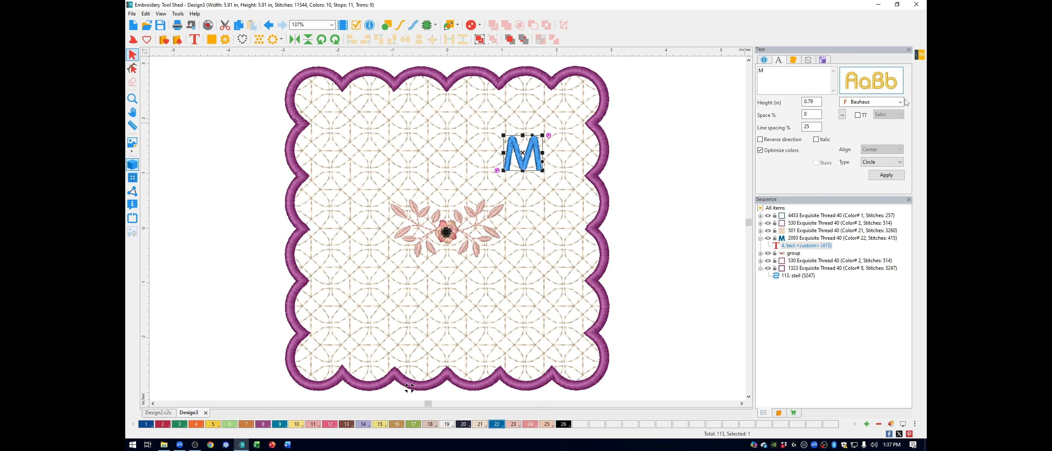
{"action": "left_click", "coordinate": [881, 103]}
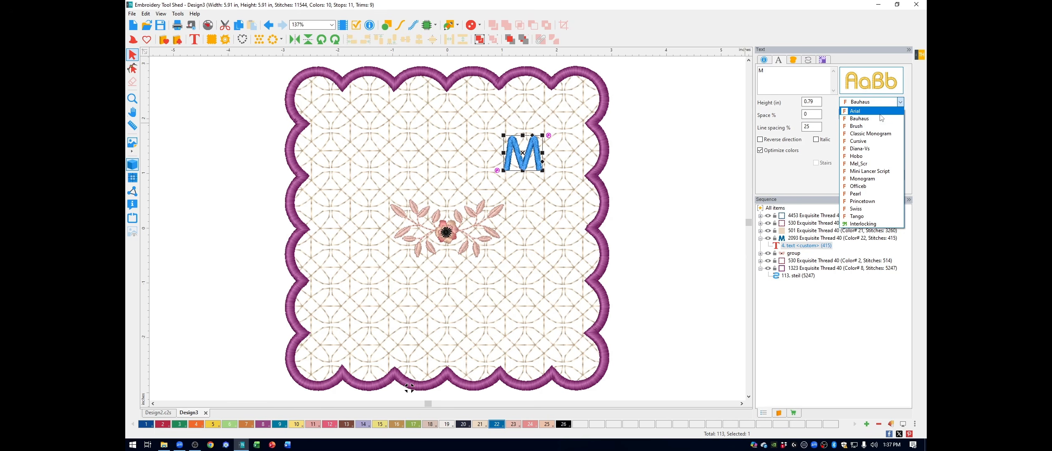
{"action": "left_click", "coordinate": [871, 224]}
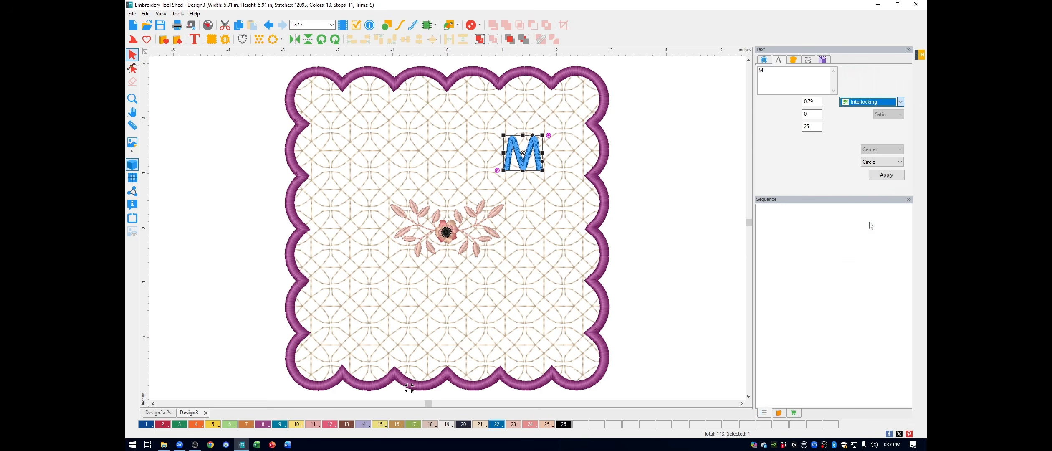
Step: Set the letter M's height to 3 in and centre it on the design origin
{"action": "double_click", "coordinate": [809, 102]}
{"action": "type", "text": "3"}
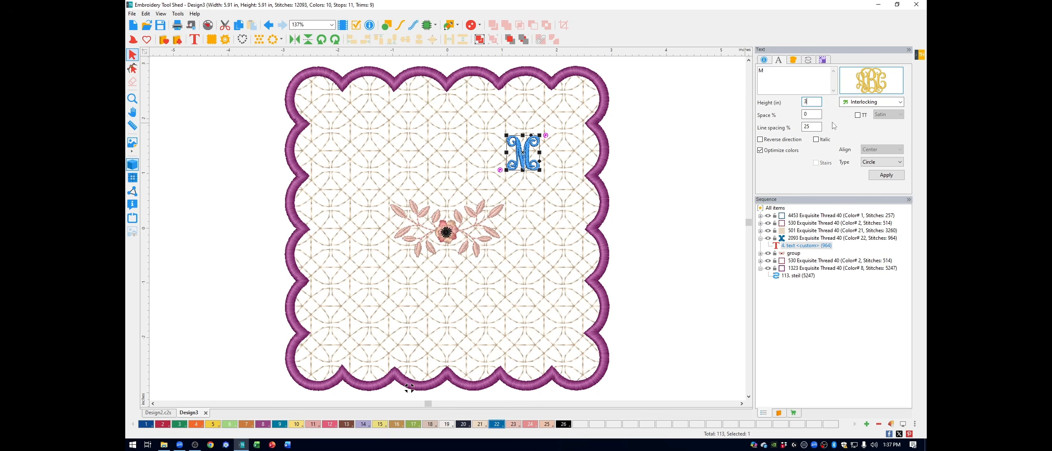
{"action": "left_click", "coordinate": [886, 175]}
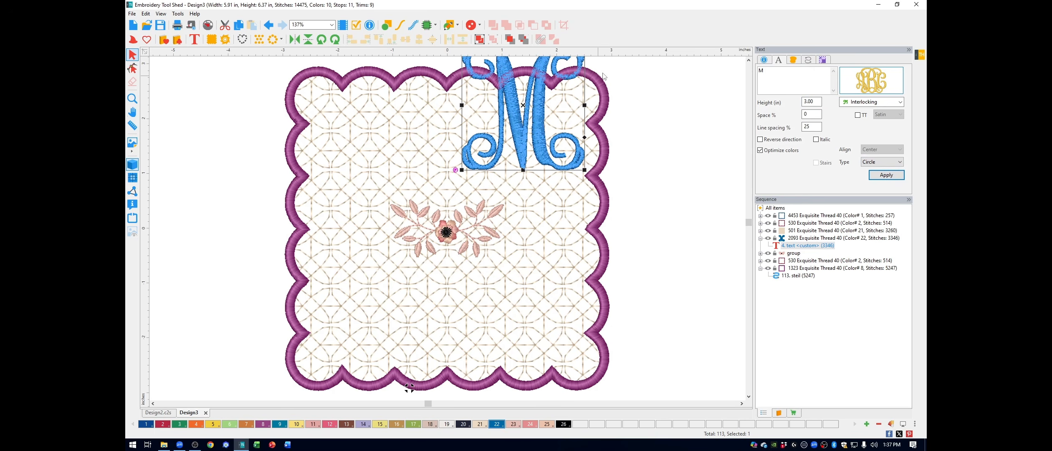
{"action": "right_click", "coordinate": [637, 53]}
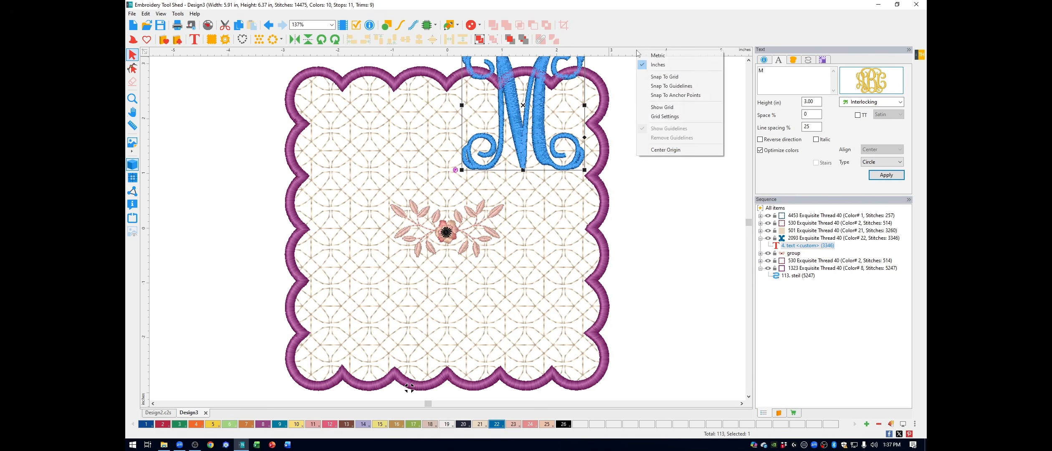
{"action": "left_click", "coordinate": [668, 153]}
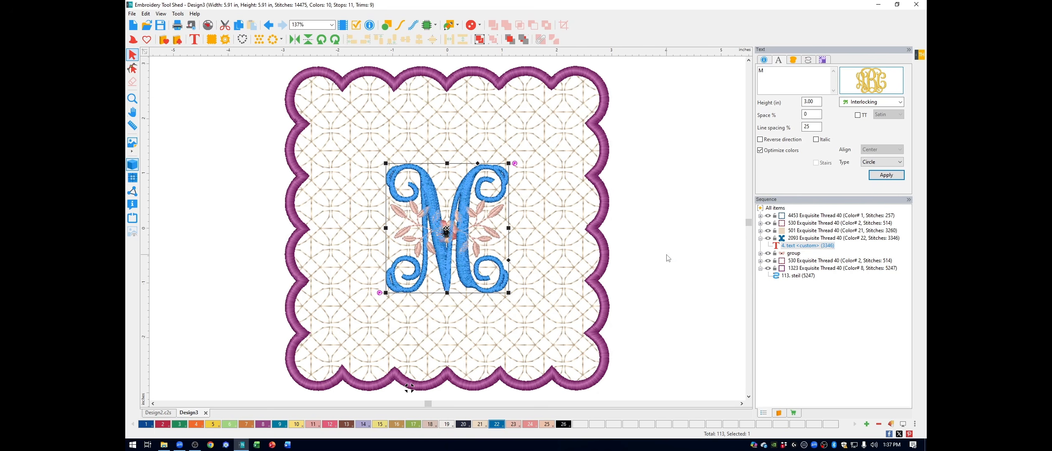
{"action": "left_click", "coordinate": [677, 195]}
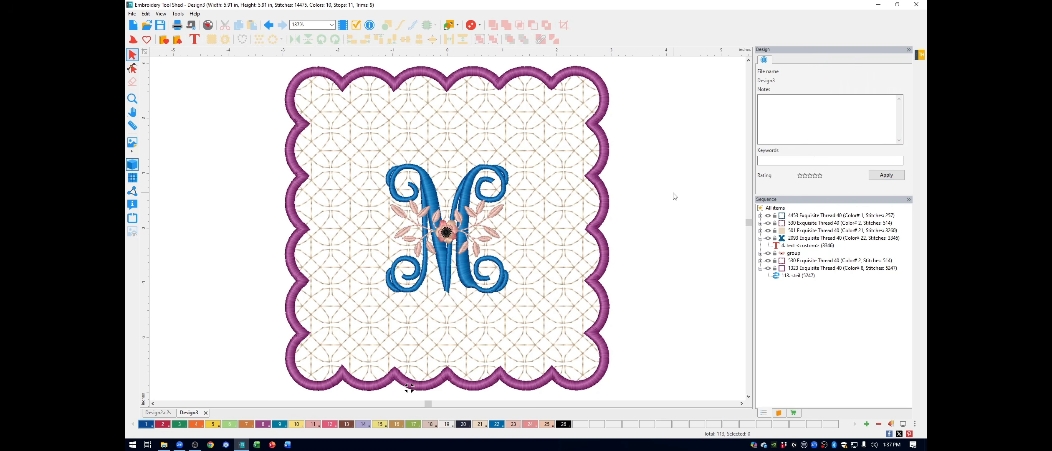
Step: Move the floral spray group straight down so it sits just below the letter M
{"action": "left_click", "coordinate": [475, 229]}
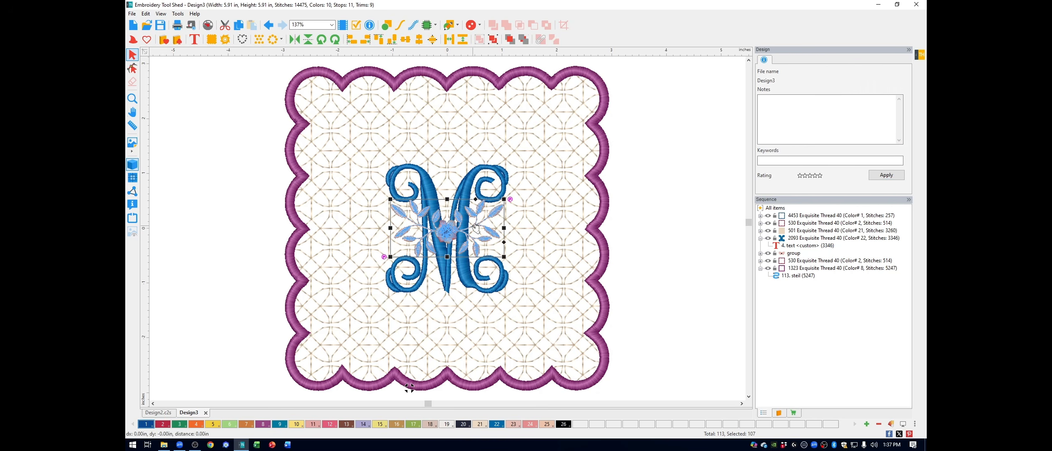
{"action": "left_click_drag", "start_coordinate": [476, 229], "coordinate": [476, 330]}
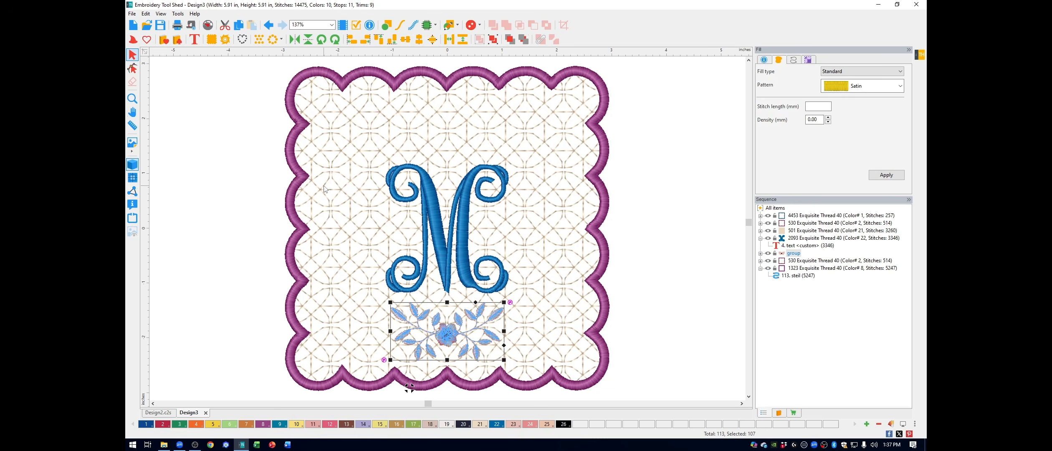
Step: Duplicate the floral spray group, flip the copy vertically and move it straight up to just above the letter M
{"action": "left_click", "coordinate": [238, 26]}
{"action": "key", "text": "ctrl+v"}
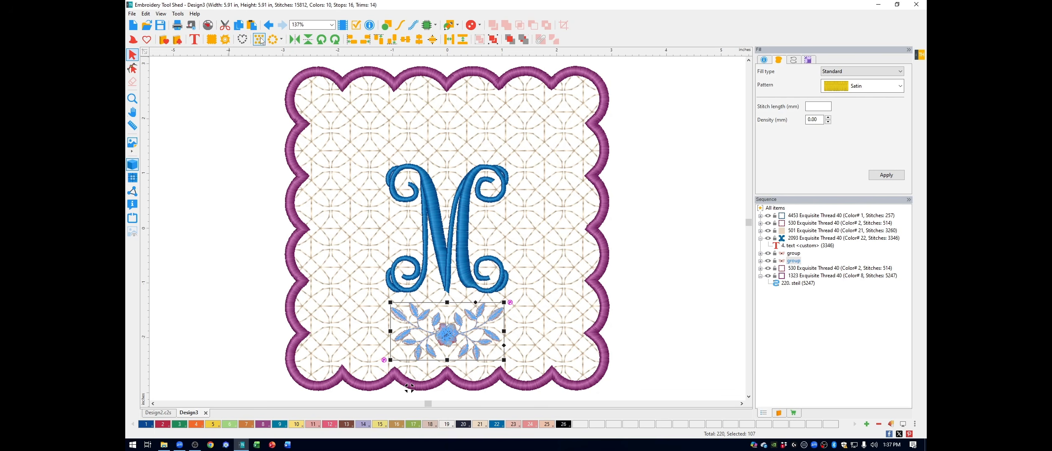
{"action": "left_click", "coordinate": [308, 40]}
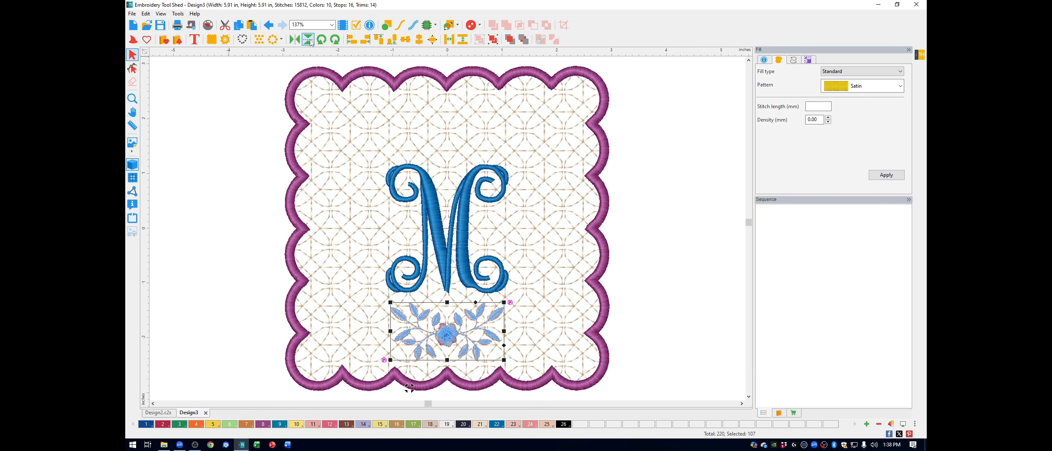
{"action": "left_click_drag", "start_coordinate": [451, 324], "coordinate": [447, 125]}
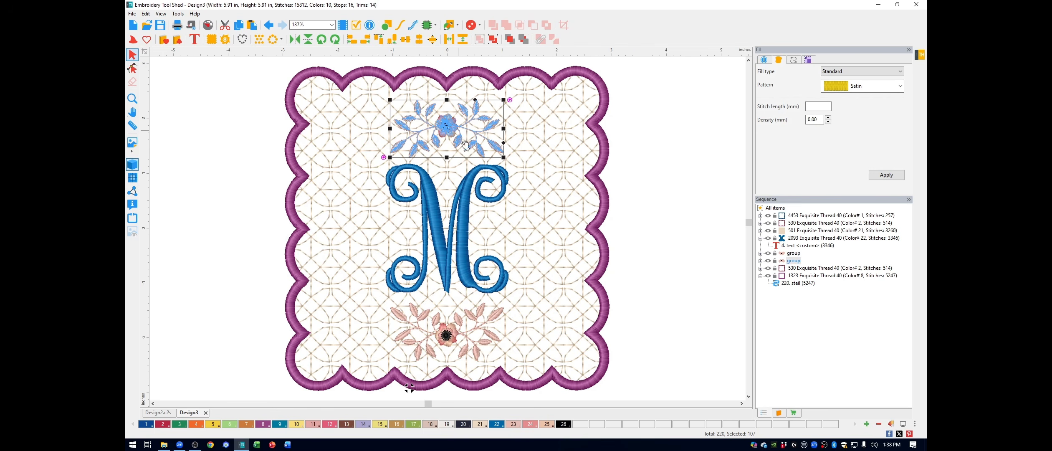
Step: Align the letter M and both floral sprays on a common vertical centre line and centre them together on the design origin
{"action": "left_click", "coordinate": [441, 231], "text": "shift"}
{"action": "left_click", "coordinate": [446, 337], "text": "shift"}
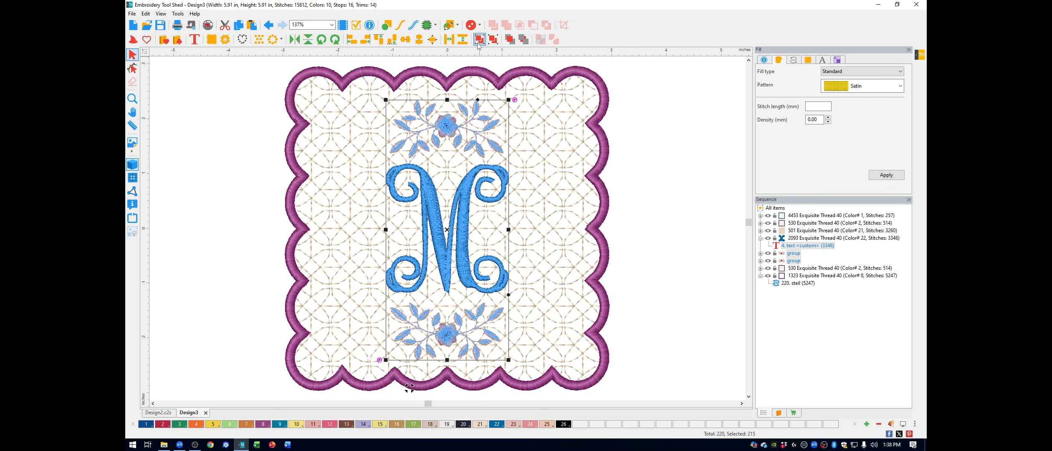
{"action": "left_click", "coordinate": [419, 41]}
{"action": "right_click", "coordinate": [435, 53]}
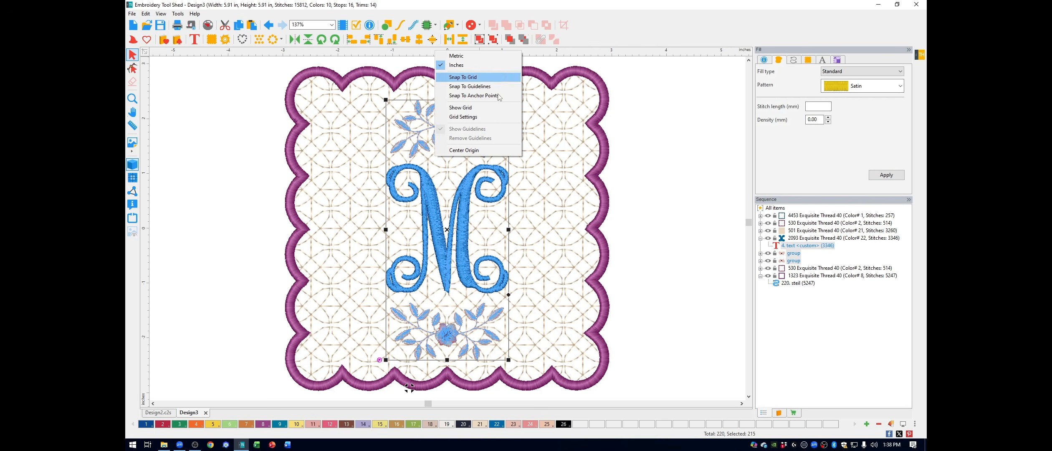
{"action": "left_click", "coordinate": [481, 150]}
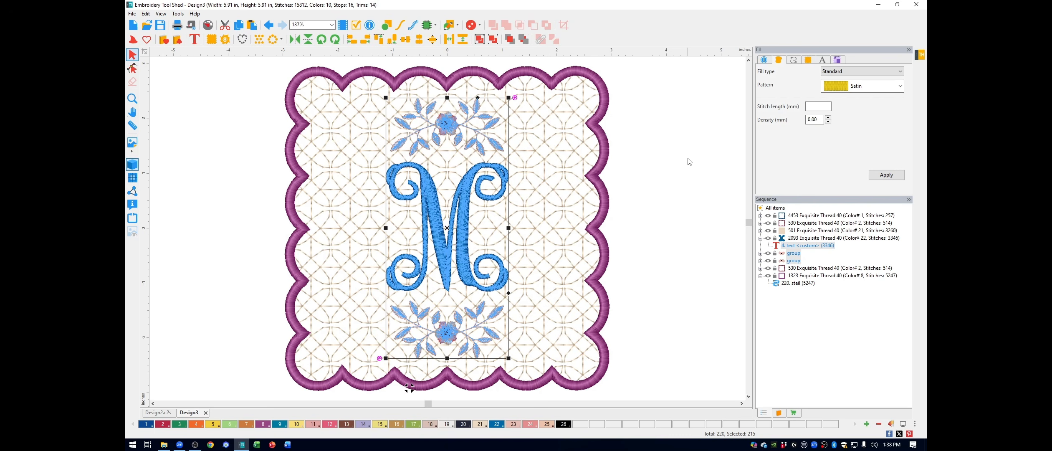
{"action": "left_click", "coordinate": [201, 97]}
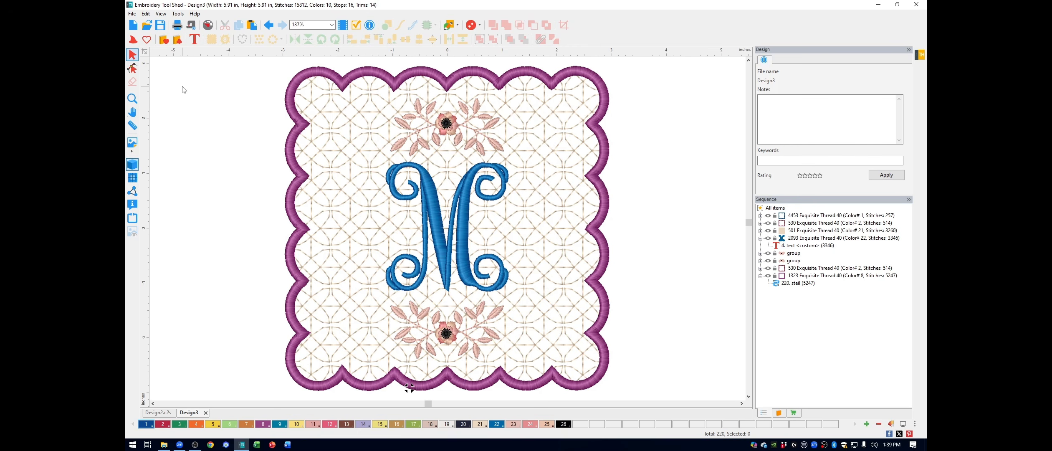
Step: Insert the Swag19 design from the catalog's Floral Decor category and move it outside the scalloped border's right edge
{"action": "left_click", "coordinate": [163, 40]}
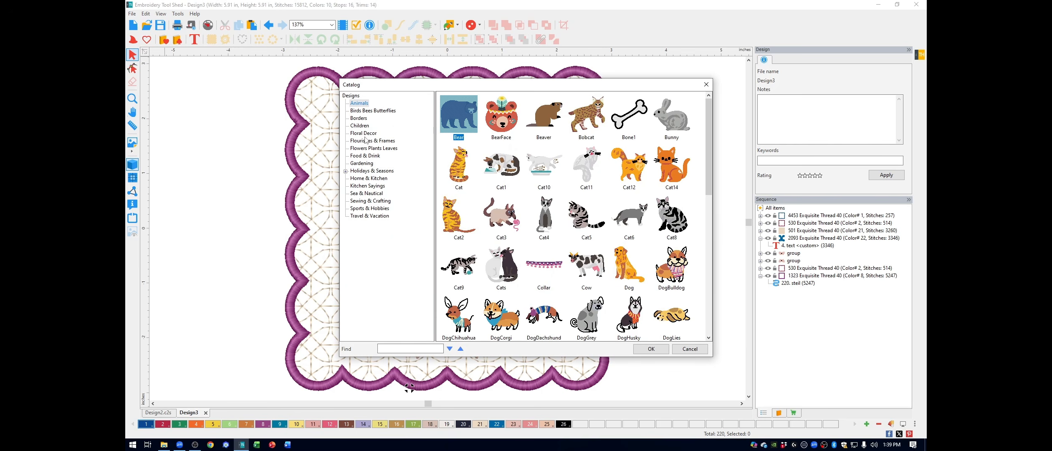
{"action": "left_click", "coordinate": [363, 133]}
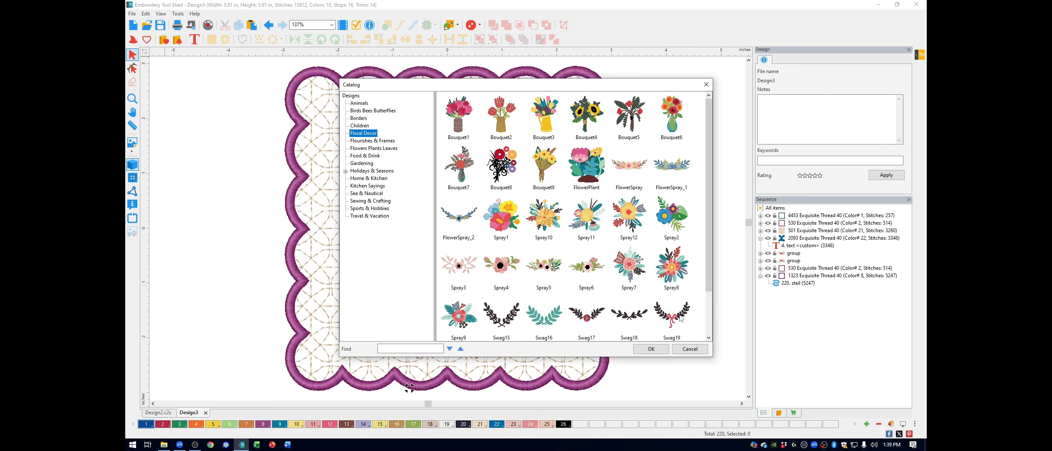
{"action": "left_click", "coordinate": [677, 318]}
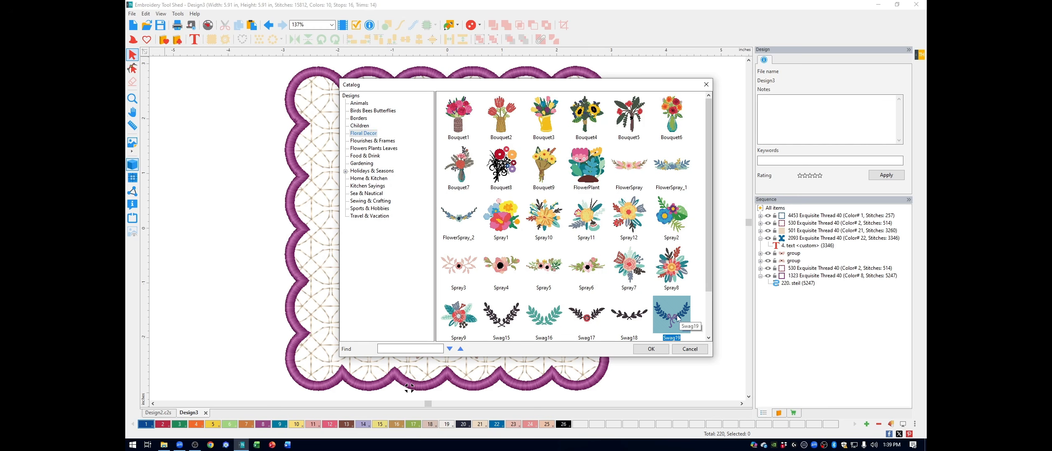
{"action": "left_click", "coordinate": [667, 348]}
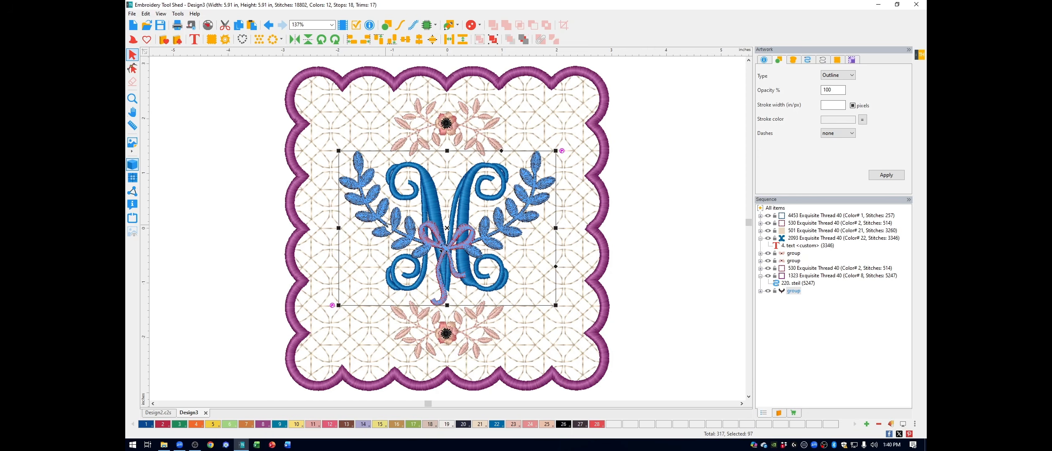
{"action": "left_click_drag", "start_coordinate": [386, 224], "coordinate": [658, 226]}
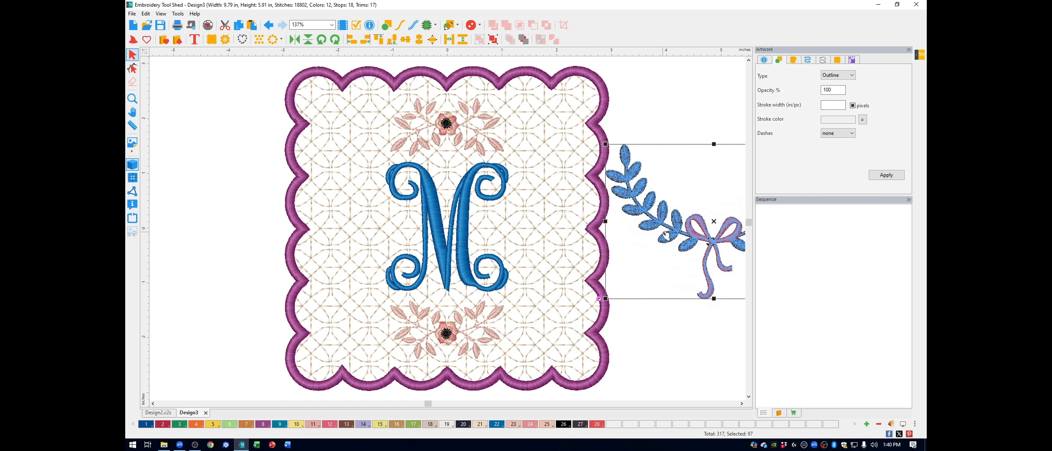
{"action": "left_click_drag", "start_coordinate": [429, 403], "coordinate": [440, 404]}
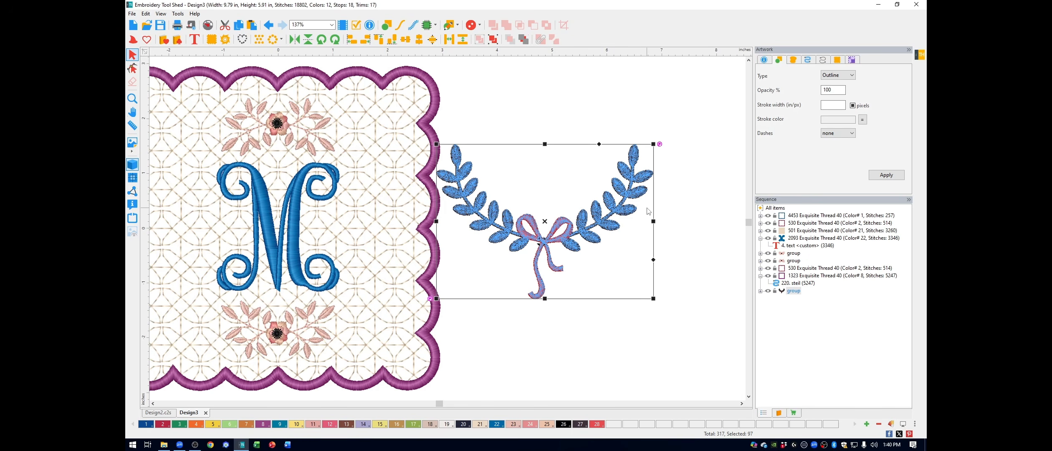
Step: Ungroup the swag and delete its stitched leaves and leaf outlines, keeping only the red bow
{"action": "right_click", "coordinate": [794, 292]}
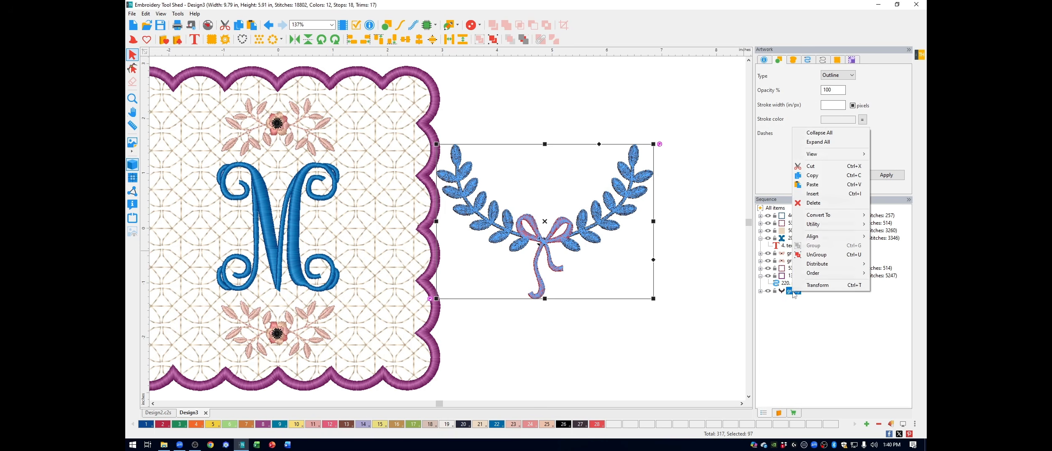
{"action": "left_click", "coordinate": [814, 254]}
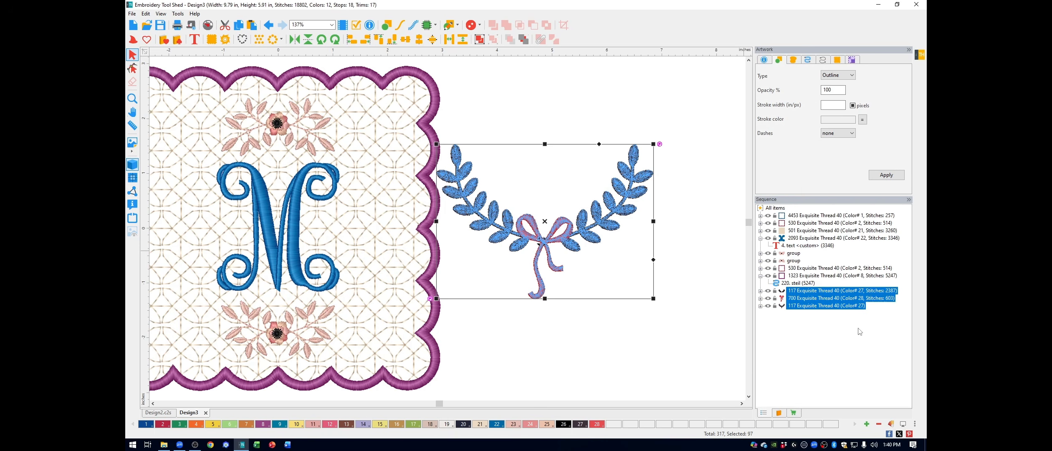
{"action": "left_click", "coordinate": [804, 330]}
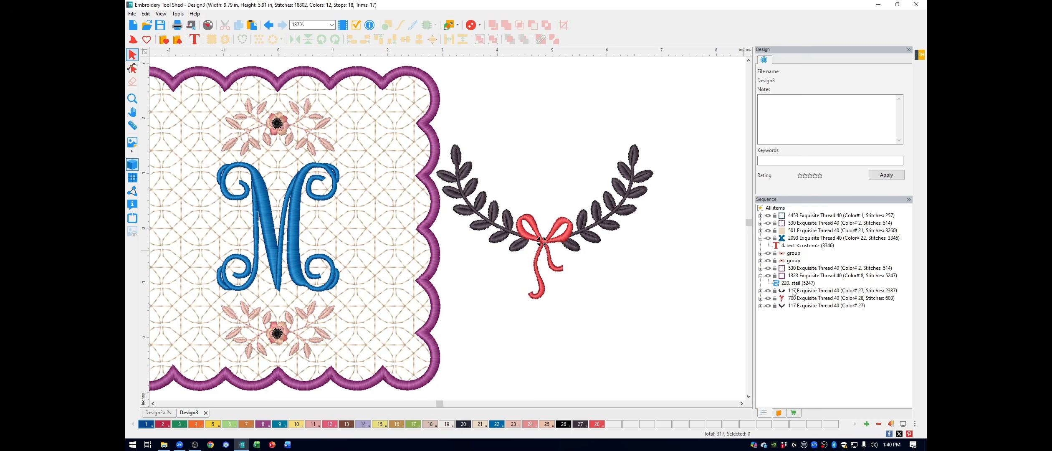
{"action": "left_click", "coordinate": [791, 291]}
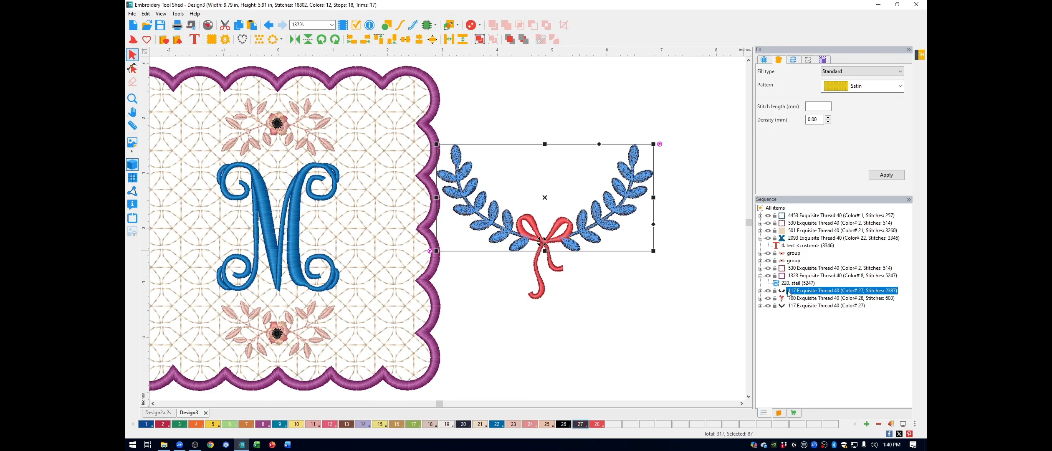
{"action": "key", "text": "Delete"}
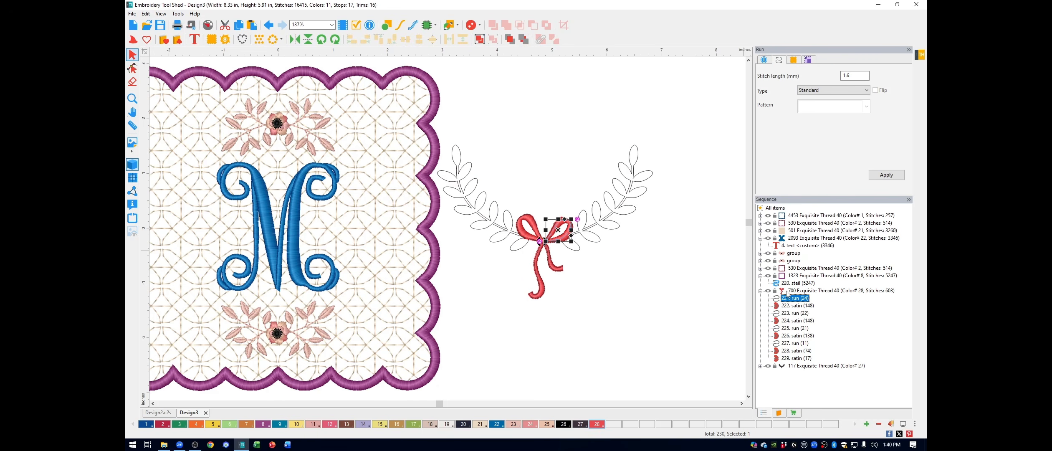
{"action": "left_click", "coordinate": [634, 175]}
{"action": "key", "text": "Delete"}
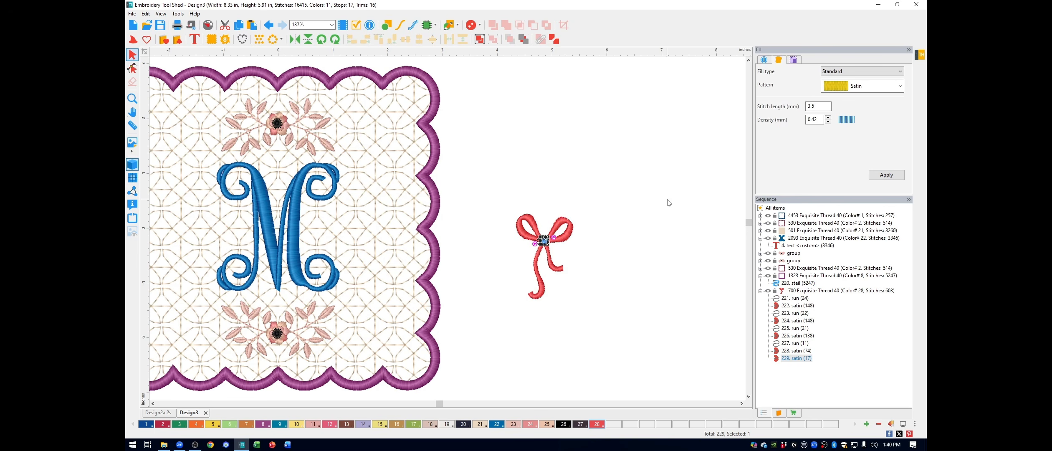
Step: Group all the bow's pieces and move the bow into the quilted area just right of the letter M
{"action": "left_click_drag", "start_coordinate": [492, 186], "coordinate": [617, 328]}
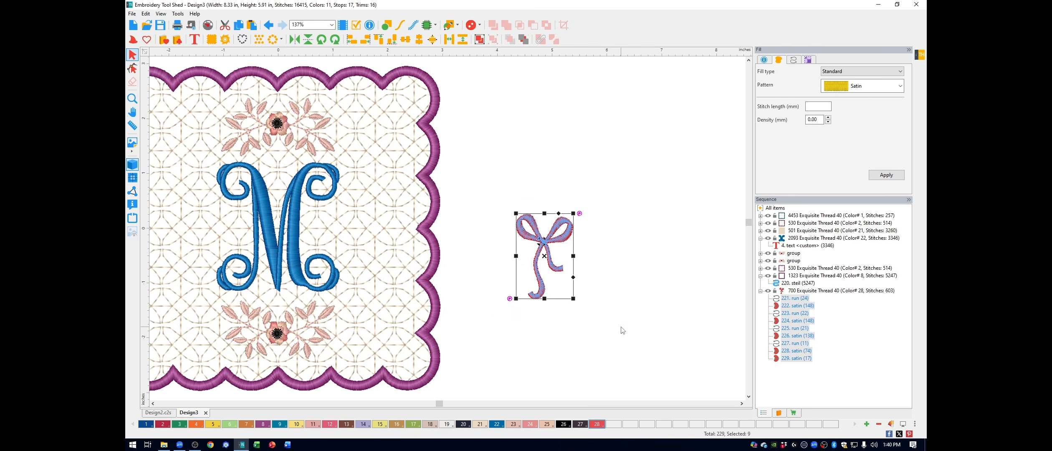
{"action": "right_click", "coordinate": [563, 240]}
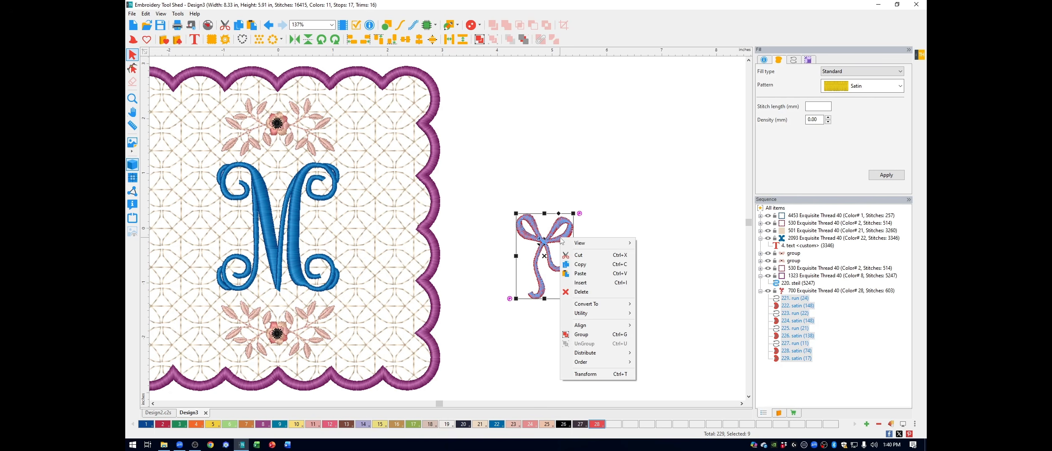
{"action": "left_click", "coordinate": [593, 337]}
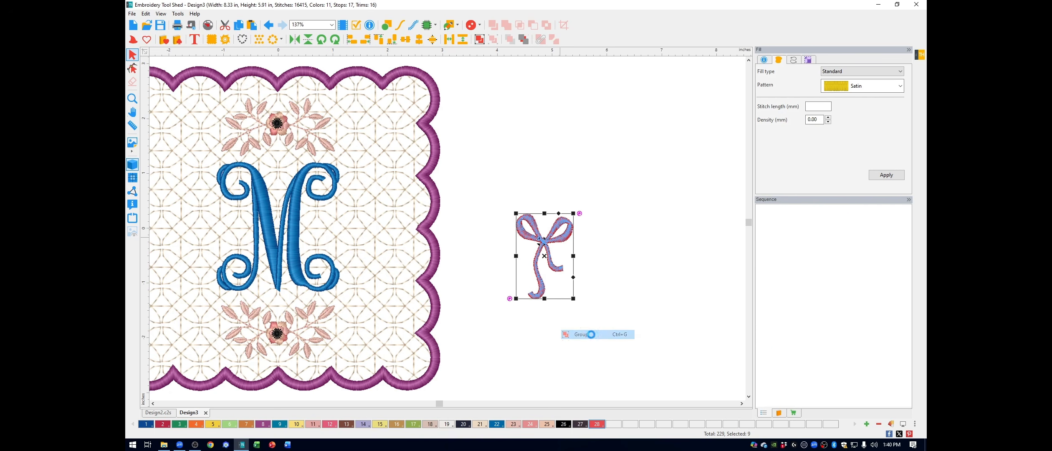
{"action": "left_click_drag", "start_coordinate": [550, 245], "coordinate": [369, 214]}
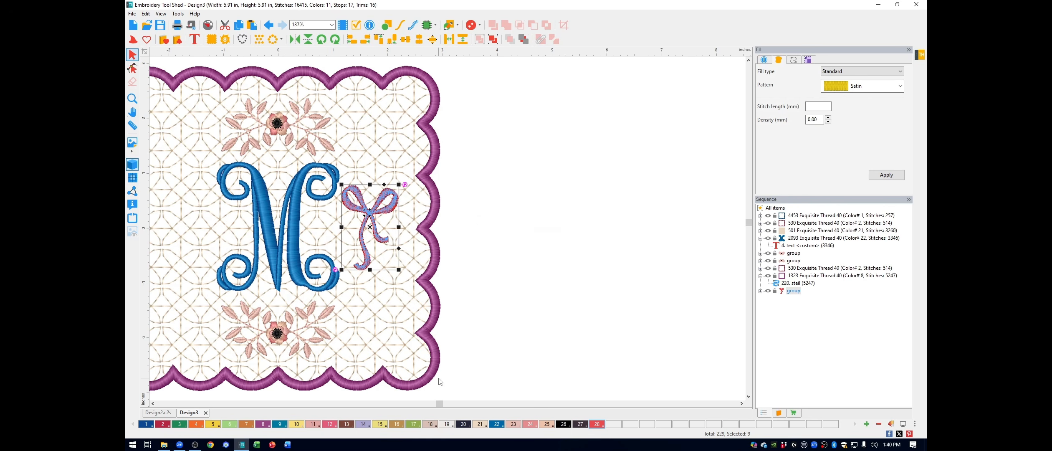
{"action": "left_click", "coordinate": [132, 99]}
{"action": "double_click", "coordinate": [133, 99]}
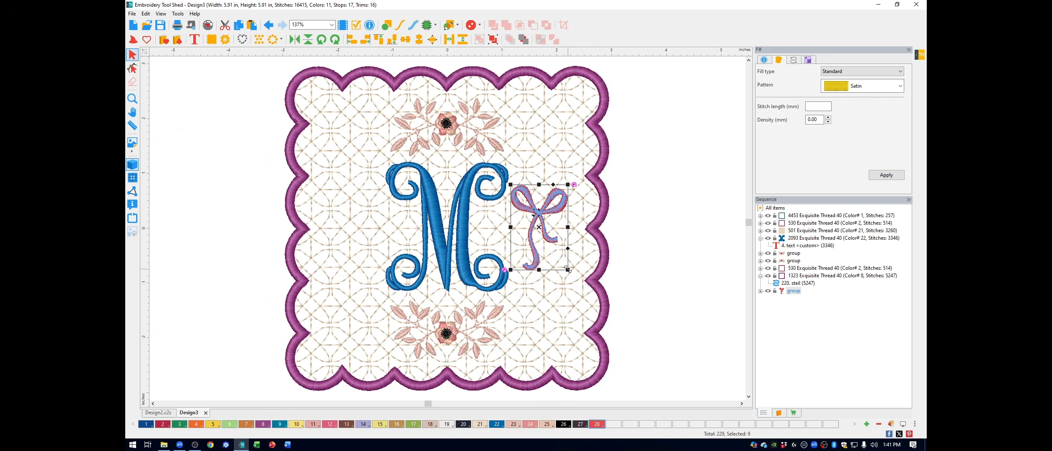
Step: Enlarge the bow to a height of 2 in and reposition it between the letter M and the right border
{"action": "left_click_drag", "start_coordinate": [569, 269], "coordinate": [584, 293]}
{"action": "left_click_drag", "start_coordinate": [548, 222], "coordinate": [543, 215]}
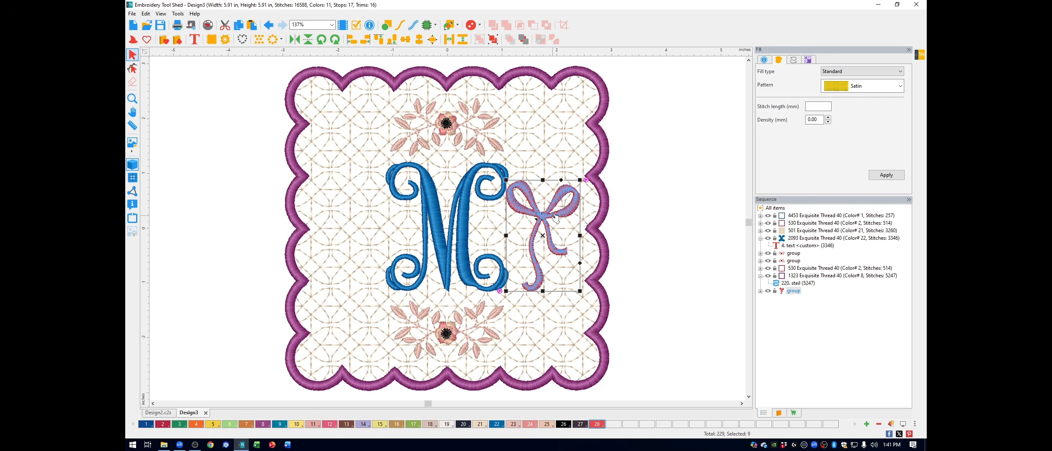
{"action": "left_click", "coordinate": [815, 62]}
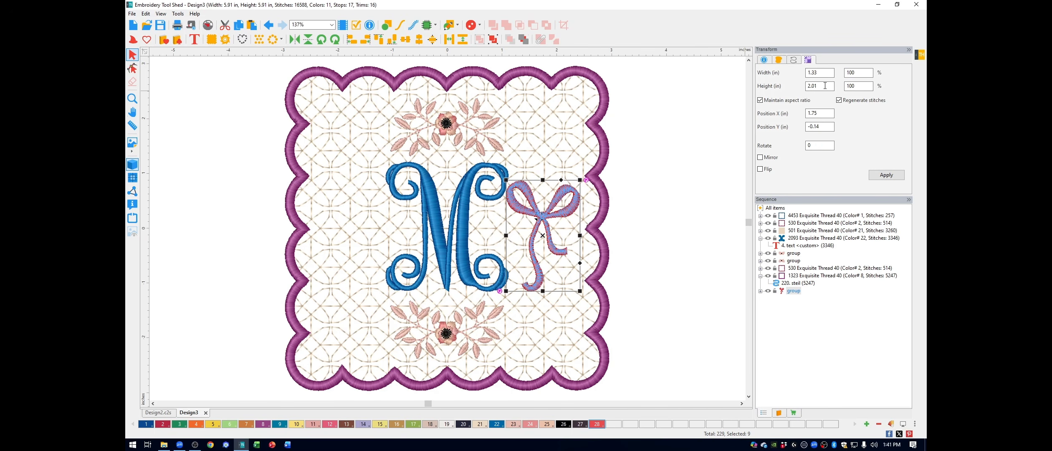
{"action": "left_click_drag", "start_coordinate": [825, 85], "coordinate": [809, 86]}
{"action": "type", "text": "2"}
{"action": "left_click", "coordinate": [882, 176]}
{"action": "left_click_drag", "start_coordinate": [543, 218], "coordinate": [544, 223]}
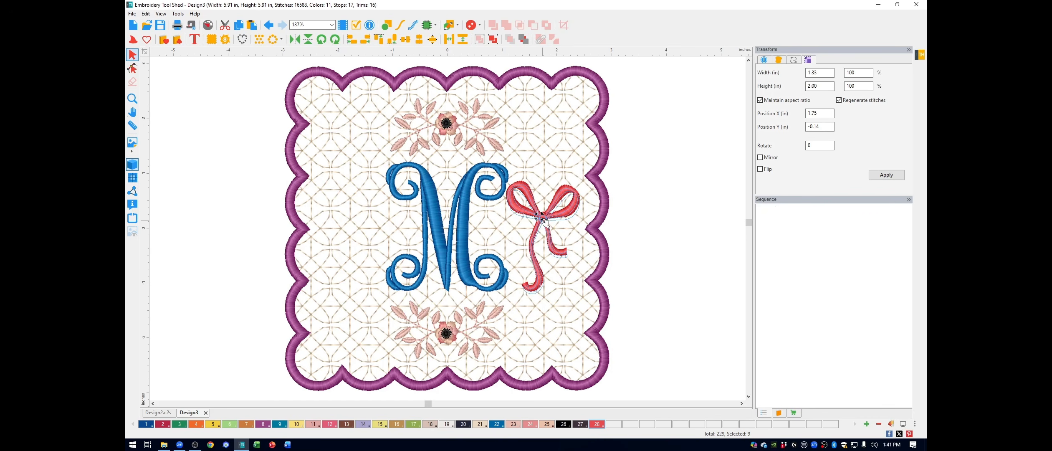
Step: Duplicate the bow, mirror the copy horizontally and move it to the left side of the letter M
{"action": "left_click", "coordinate": [237, 26]}
{"action": "left_click", "coordinate": [253, 26]}
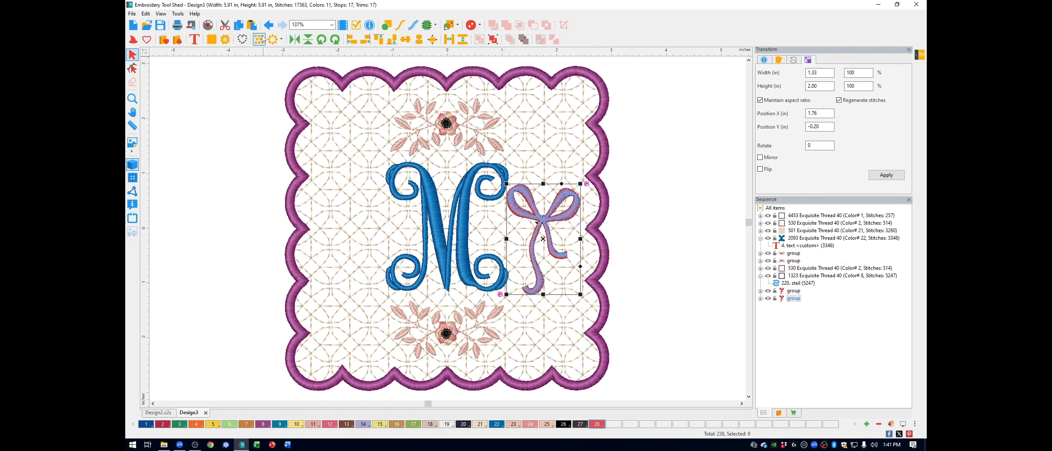
{"action": "left_click", "coordinate": [295, 39]}
{"action": "left_click_drag", "start_coordinate": [547, 218], "coordinate": [355, 221]}
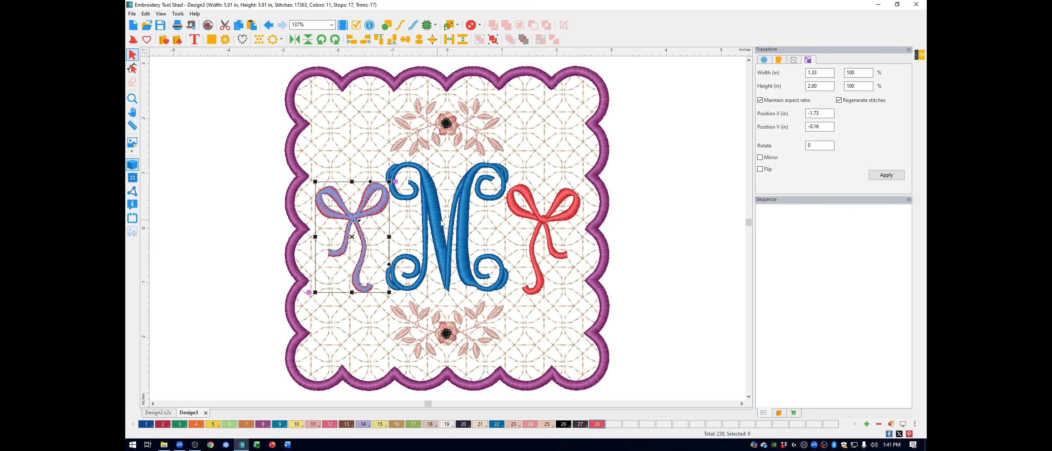
Step: Align the two bows by their top edges, centre the pair on the design origin and nudge it slightly down
{"action": "left_click", "coordinate": [551, 218], "text": "shift"}
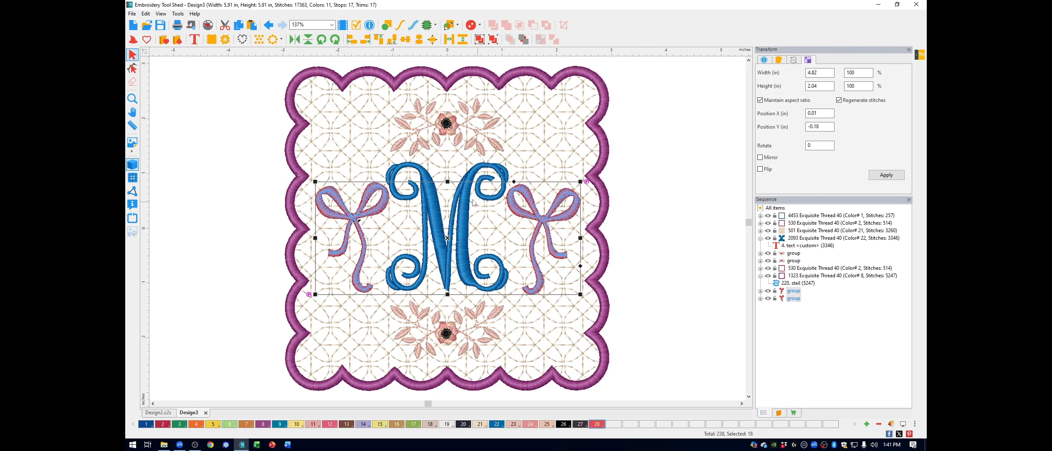
{"action": "left_click", "coordinate": [379, 39]}
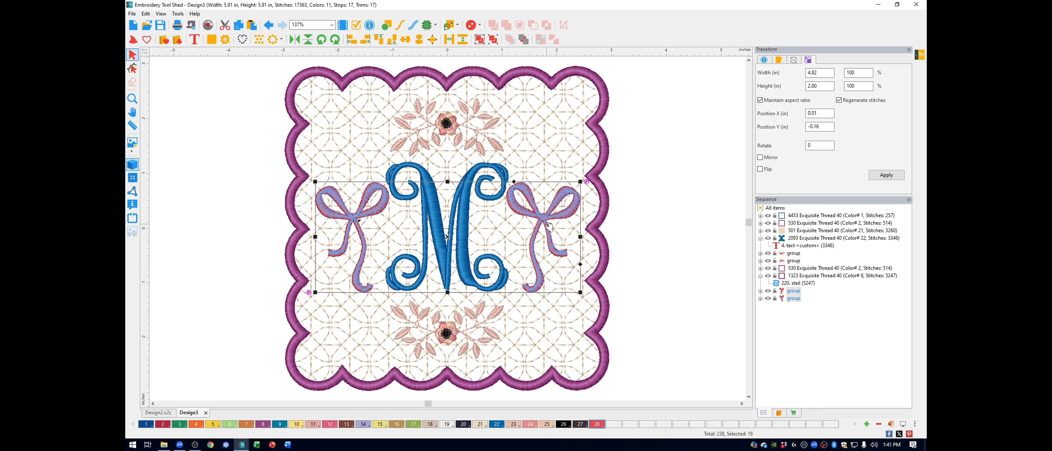
{"action": "left_click_drag", "start_coordinate": [538, 217], "coordinate": [537, 220]}
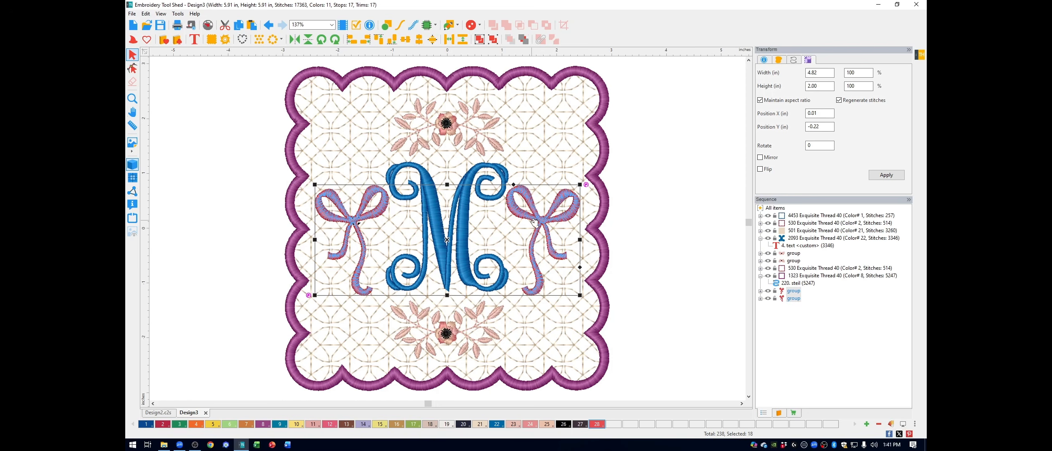
{"action": "right_click", "coordinate": [583, 54]}
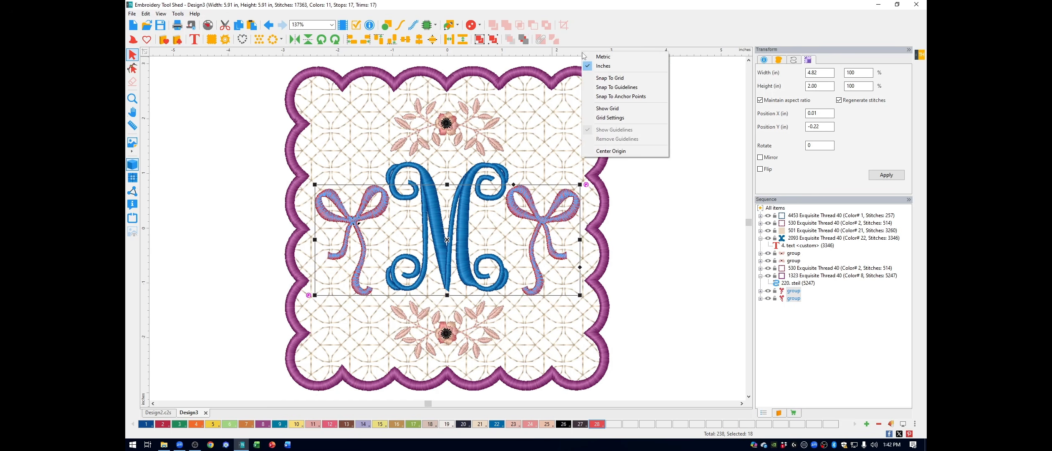
{"action": "left_click", "coordinate": [620, 154]}
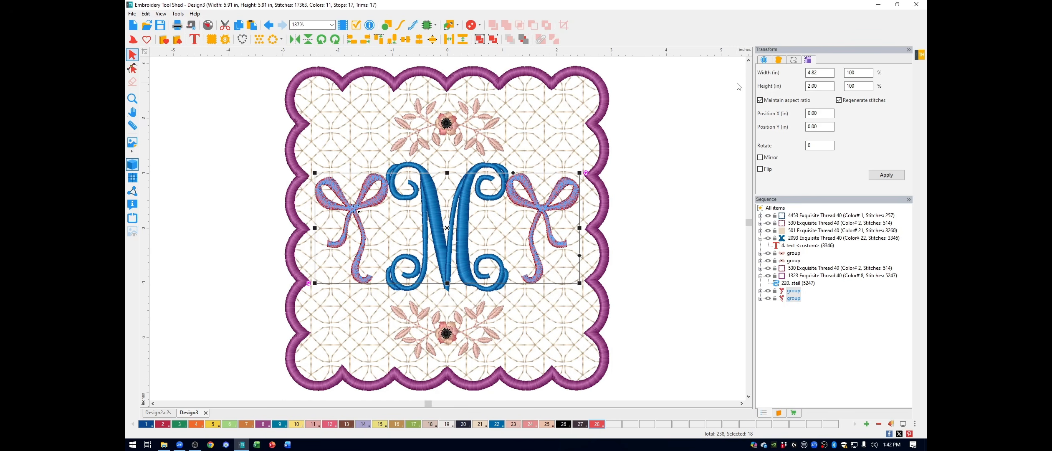
{"action": "key", "text": "Down"}
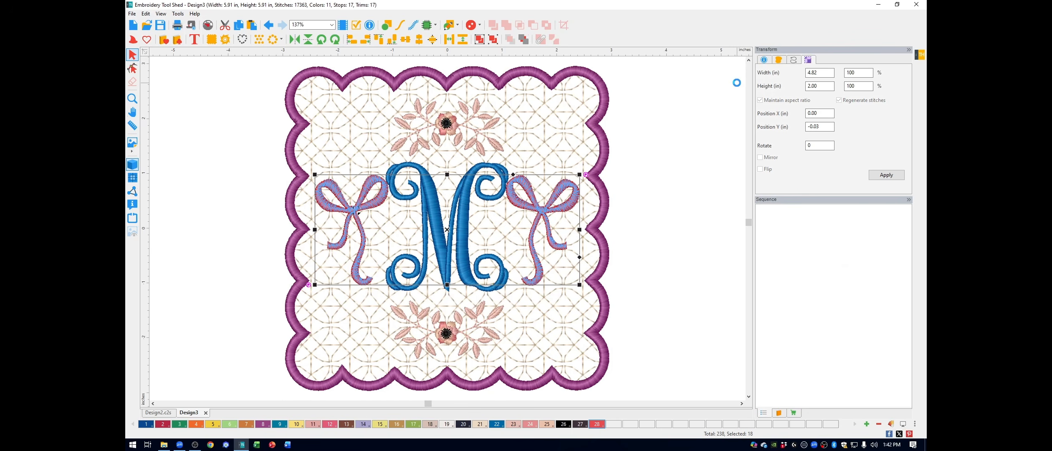
Step: Nudge the pair of bows further down beside the letter M while keeping it horizontally centred
{"action": "key", "text": "Down"}
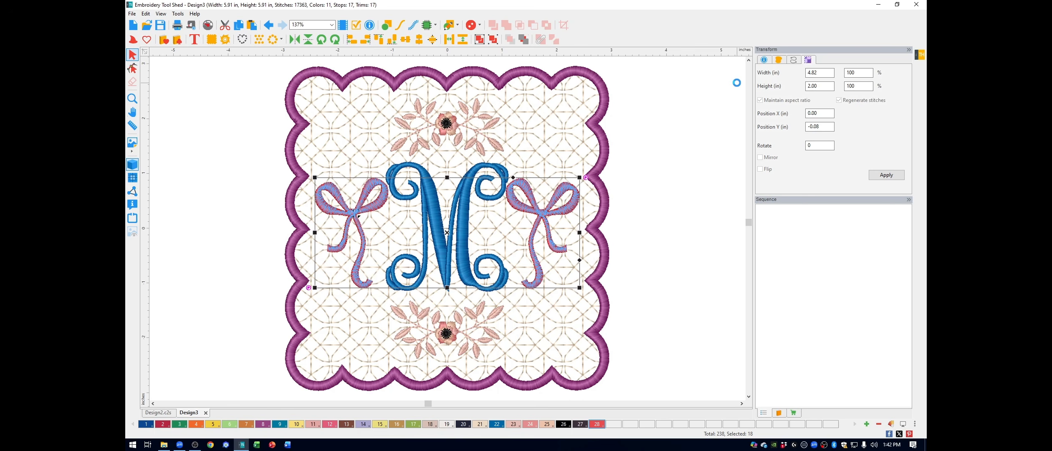
{"action": "key", "text": "Down"}
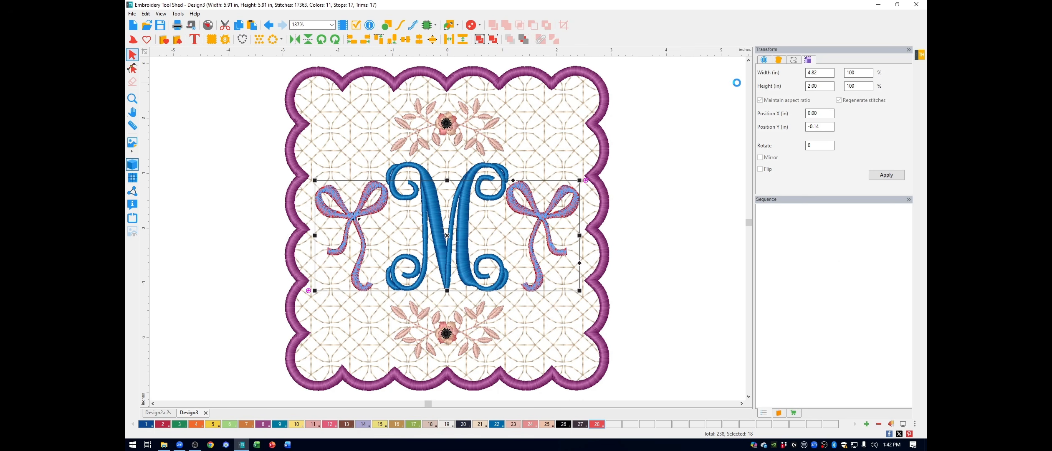
{"action": "key", "text": "Down"}
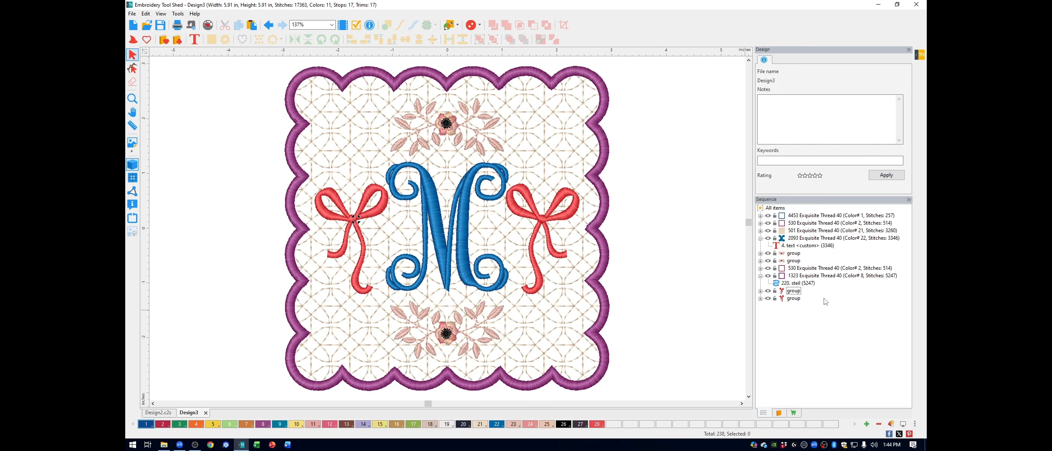
Step: Move both bow groups in the stitching sequence to directly after the letter M and before the floral groups
{"action": "mouse_move", "coordinate": [781, 295]}
{"action": "left_click", "coordinate": [793, 292]}
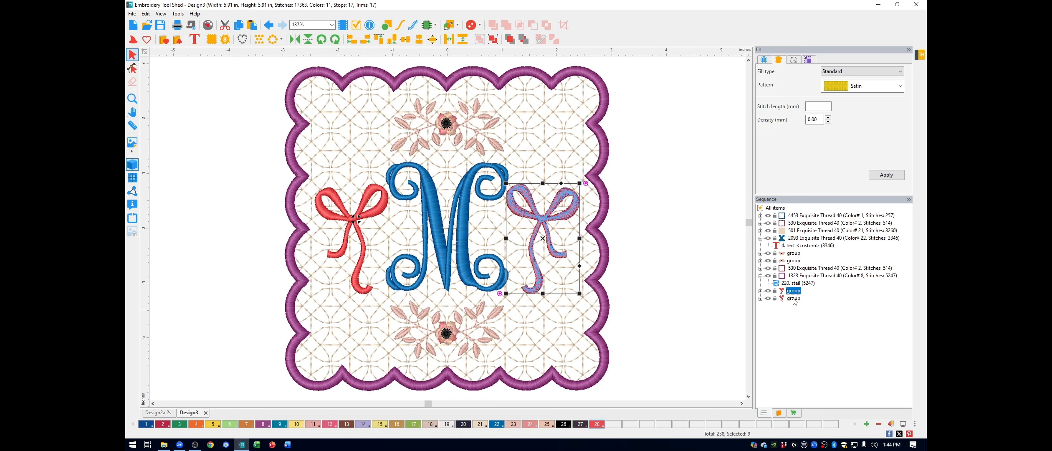
{"action": "left_click", "coordinate": [794, 298], "text": "shift"}
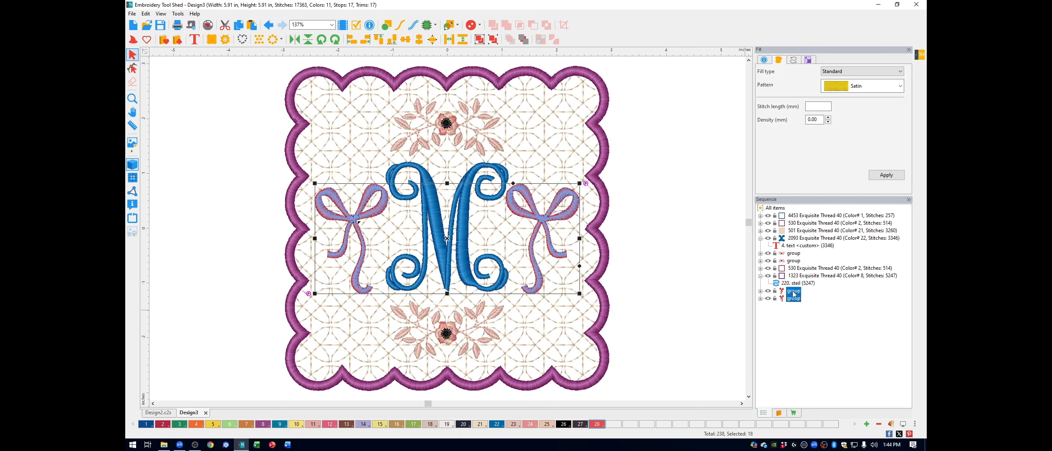
{"action": "left_click_drag", "start_coordinate": [795, 292], "coordinate": [793, 249]}
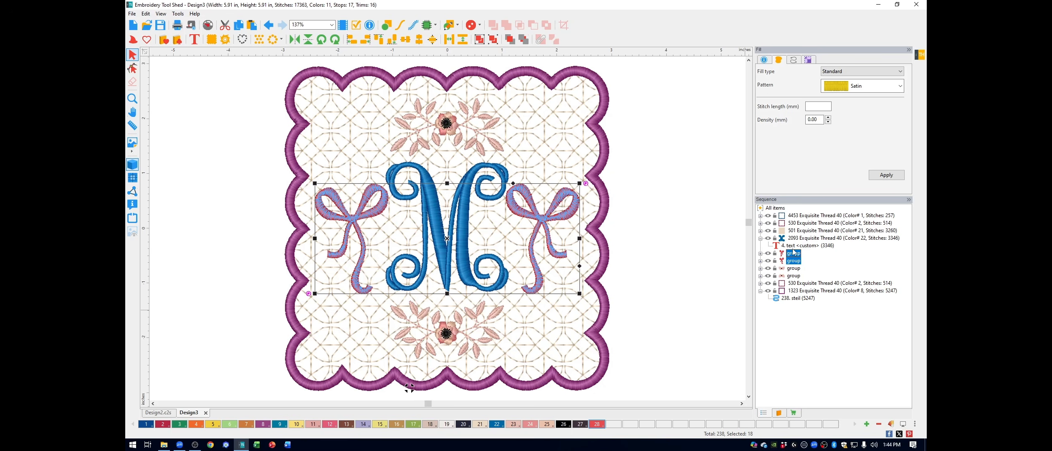
{"action": "left_click", "coordinate": [676, 245]}
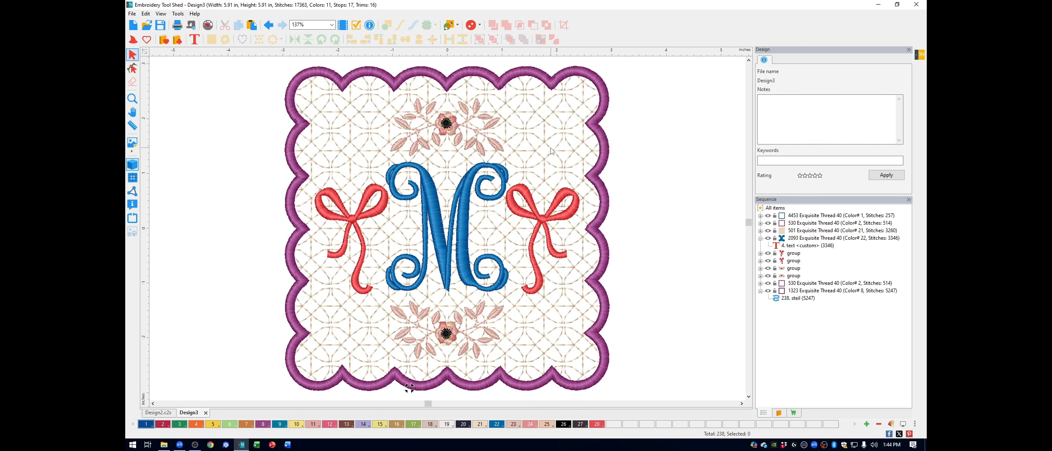
Step: Choose the Motif fill type with pattern 136 for the background quilting
{"action": "left_click_drag", "start_coordinate": [554, 153], "coordinate": [555, 154]}
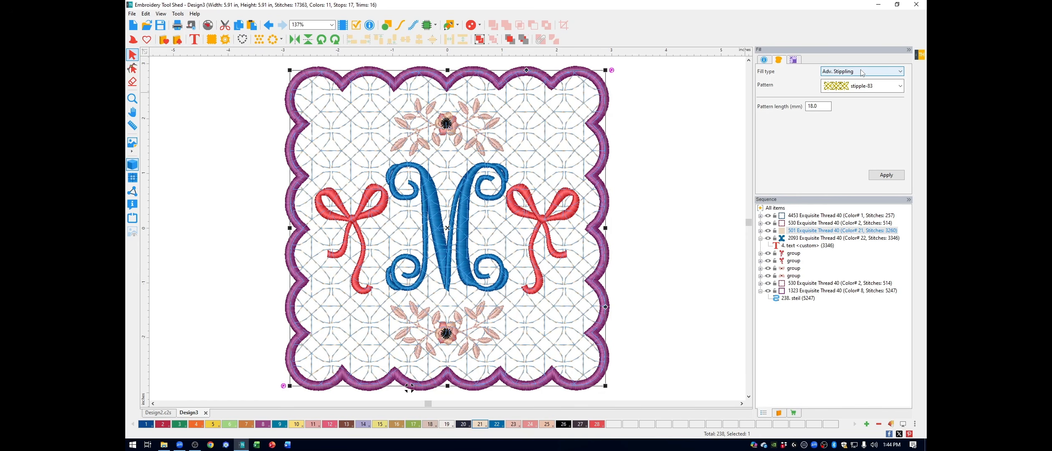
{"action": "left_click", "coordinate": [890, 74]}
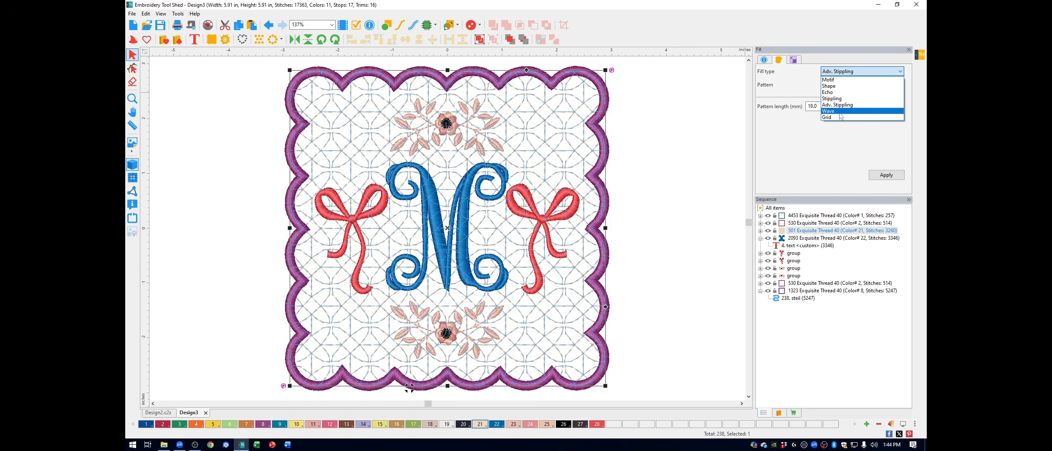
{"action": "left_click", "coordinate": [832, 80]}
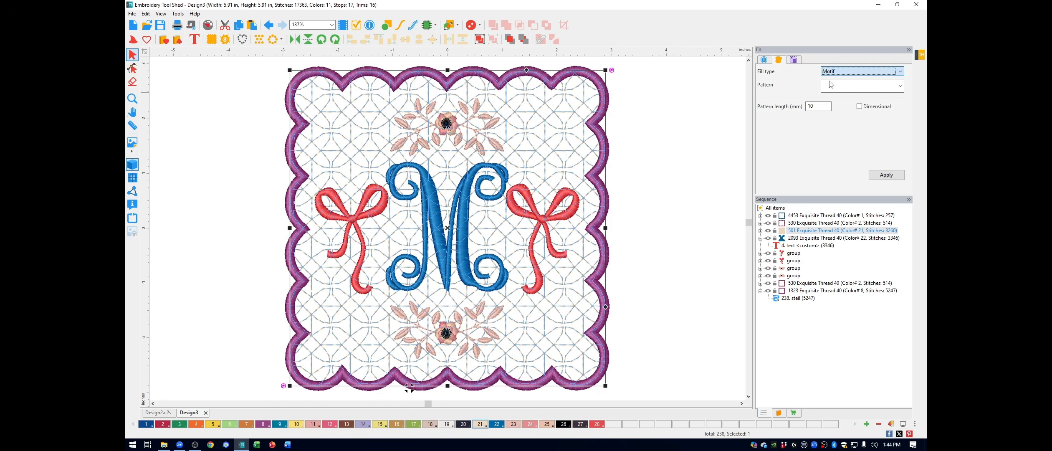
{"action": "left_click", "coordinate": [901, 86]}
{"action": "scroll", "coordinate": [837, 184], "scroll_direction": "down", "scroll_amount": 5}
{"action": "scroll", "coordinate": [839, 214], "scroll_direction": "down", "scroll_amount": 2}
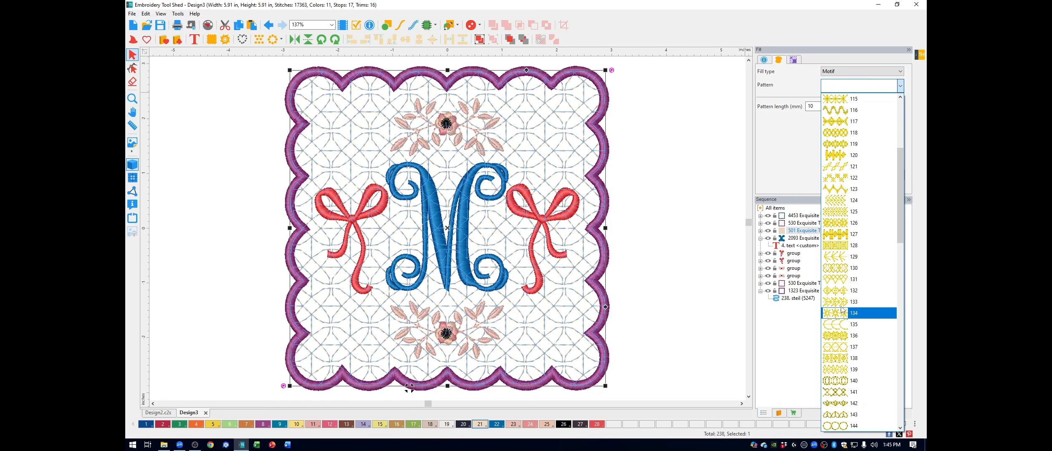
{"action": "left_click", "coordinate": [837, 334]}
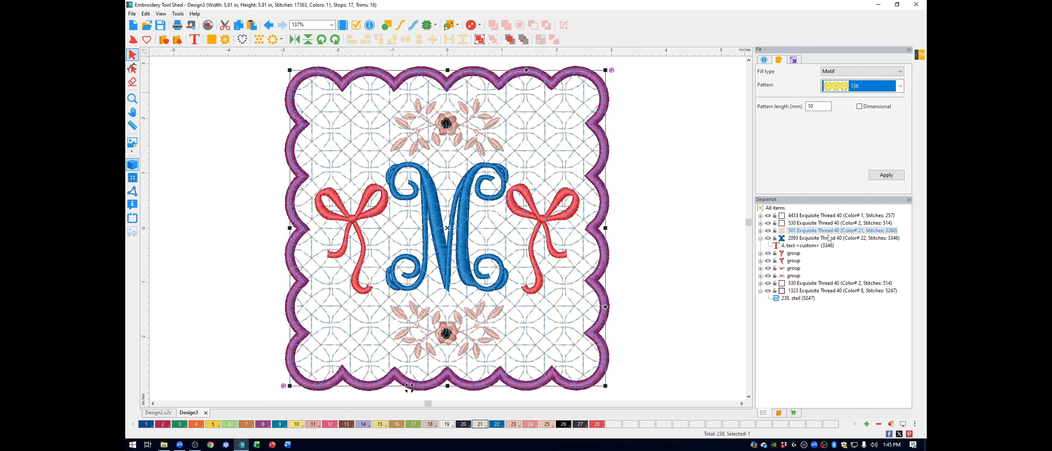
Step: Try a pattern length of 40 mm for the background's motif fill
{"action": "double_click", "coordinate": [824, 104]}
{"action": "type", "text": "4"}
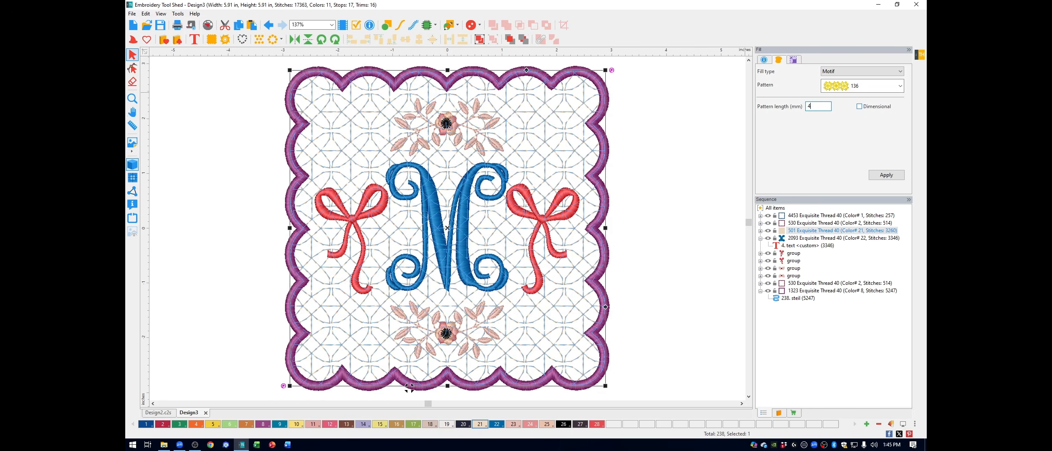
{"action": "left_click", "coordinate": [886, 176]}
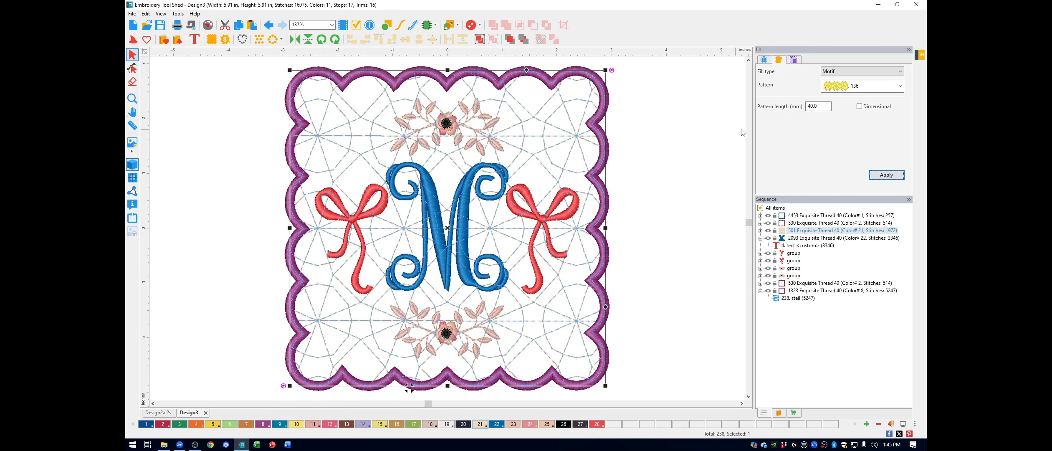
Step: Set the background motif's pattern length to 25 mm, apply it and look through the other motif patterns
{"action": "left_click_drag", "start_coordinate": [829, 106], "coordinate": [796, 108]}
{"action": "type", "text": "25"}
{"action": "left_click", "coordinate": [886, 175]}
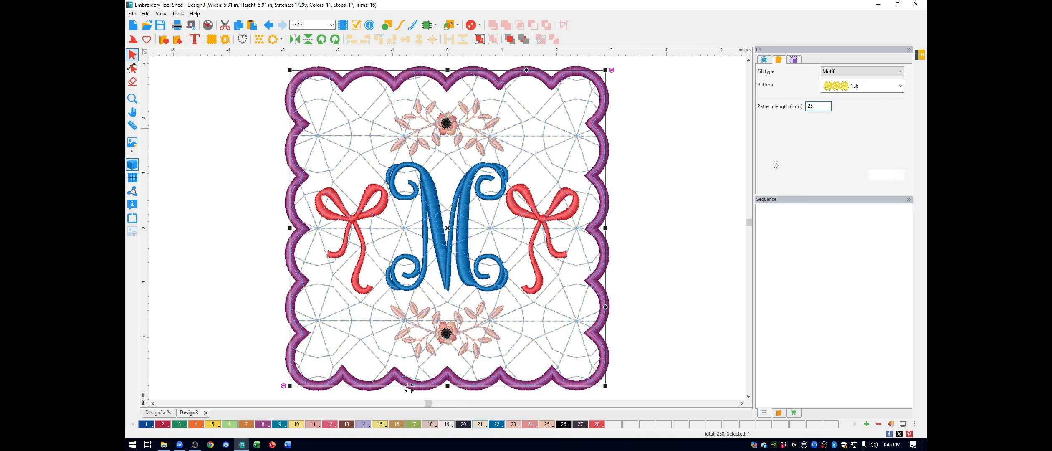
{"action": "left_click", "coordinate": [900, 85]}
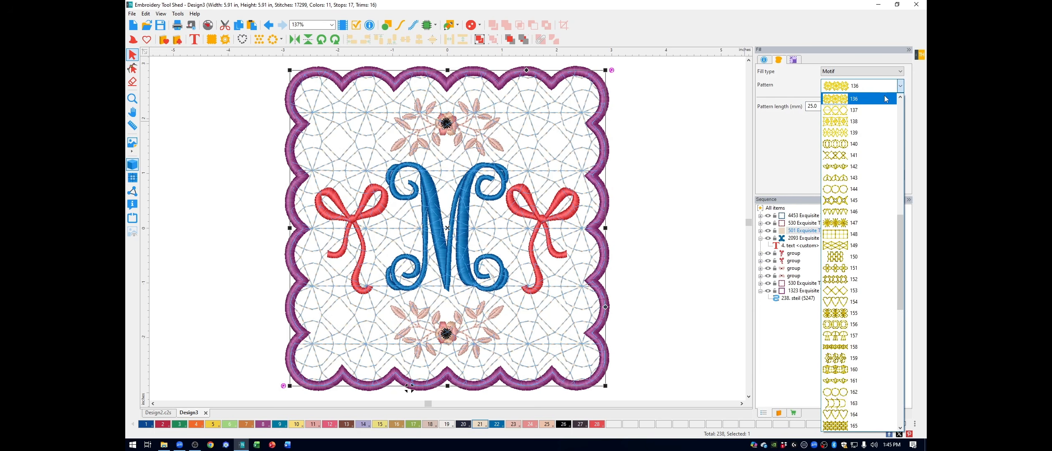
{"action": "left_click_drag", "start_coordinate": [899, 250], "coordinate": [899, 120]}
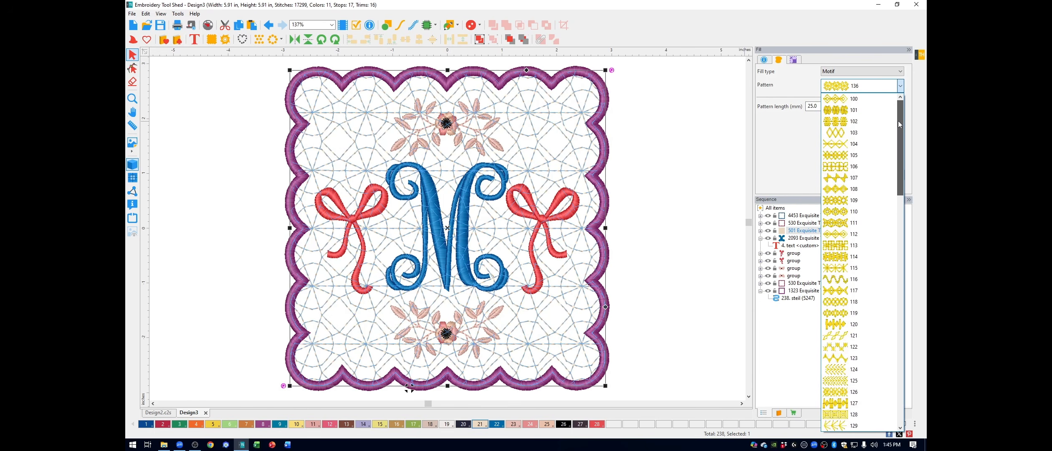
{"action": "left_click", "coordinate": [672, 143]}
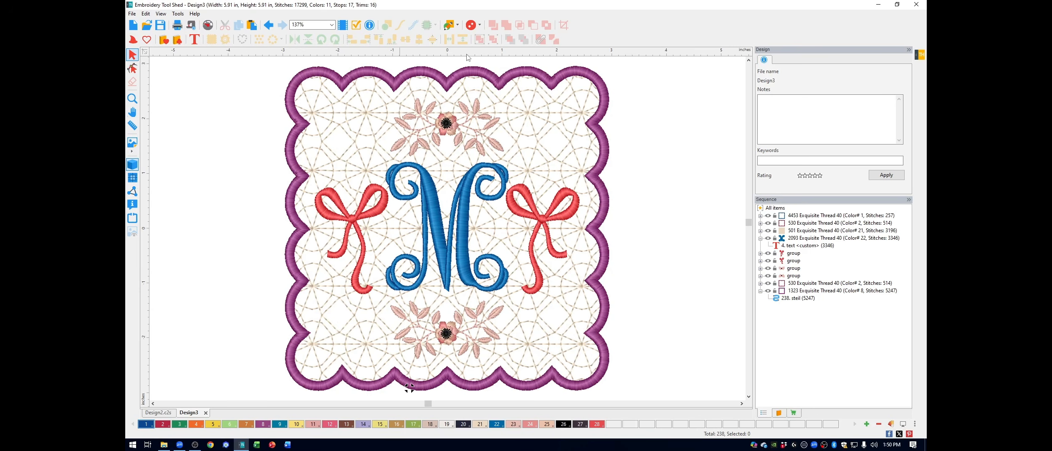
Step: Draw a straight vertical artwork line about 5.7 in long to the left of the scalloped border with the Pen tool
{"action": "left_click", "coordinate": [458, 25]}
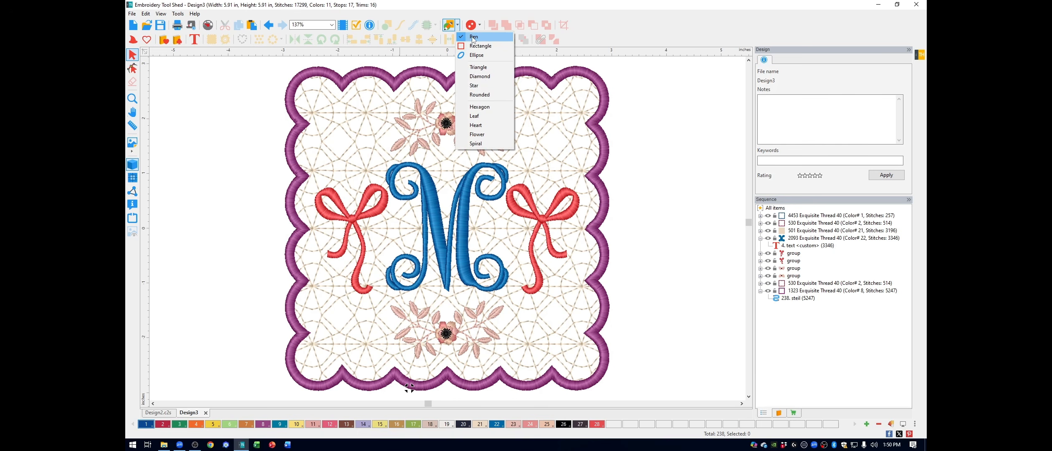
{"action": "left_click", "coordinate": [474, 39]}
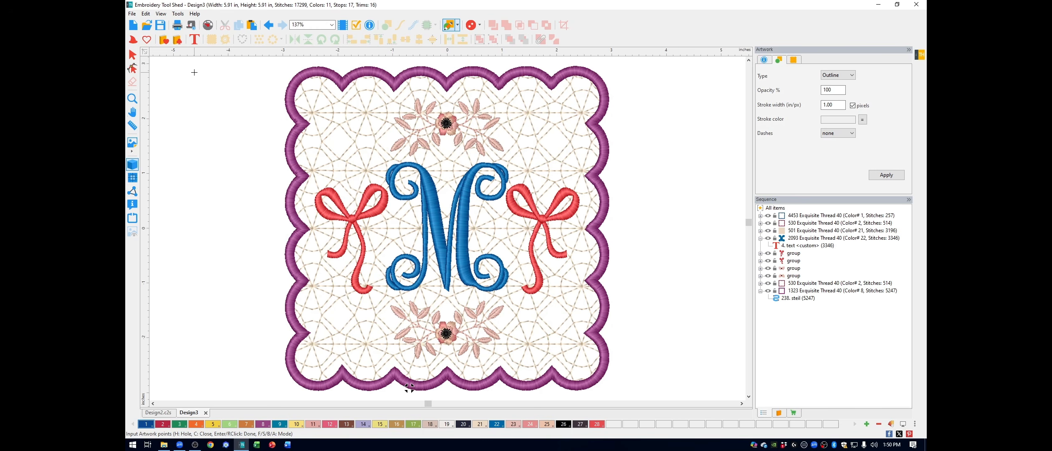
{"action": "left_click", "coordinate": [194, 71]}
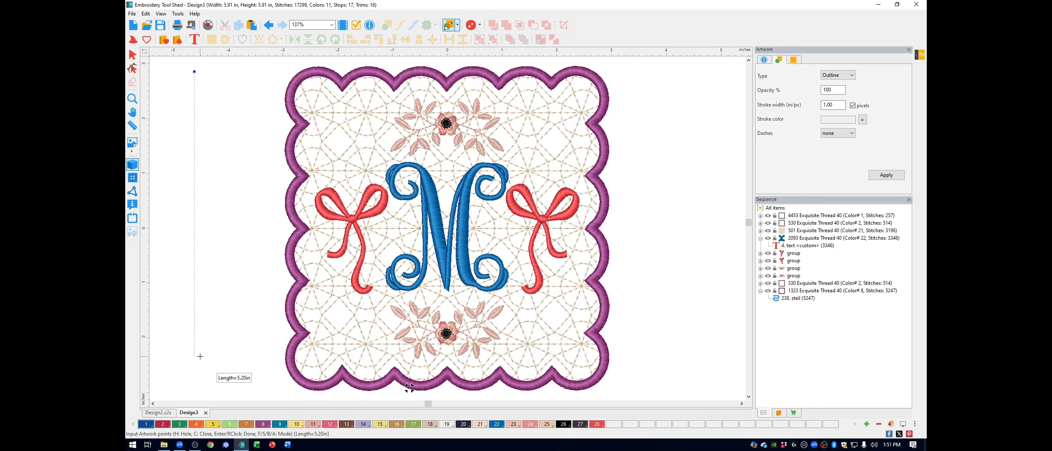
{"action": "left_click", "coordinate": [198, 383]}
{"action": "right_click", "coordinate": [201, 381]}
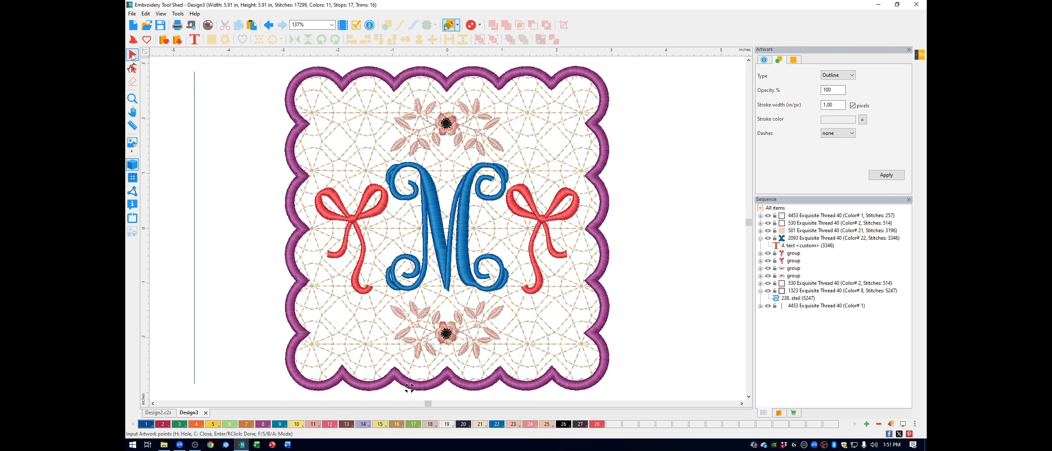
Step: Convert the vertical artwork line to a Run stitch
{"action": "left_click", "coordinate": [132, 54]}
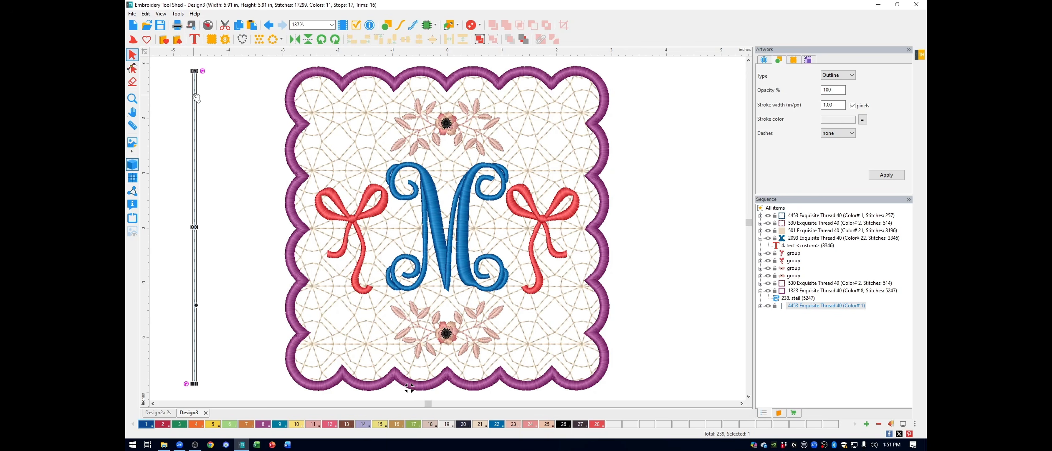
{"action": "right_click", "coordinate": [196, 96]}
{"action": "mouse_move", "coordinate": [235, 164]}
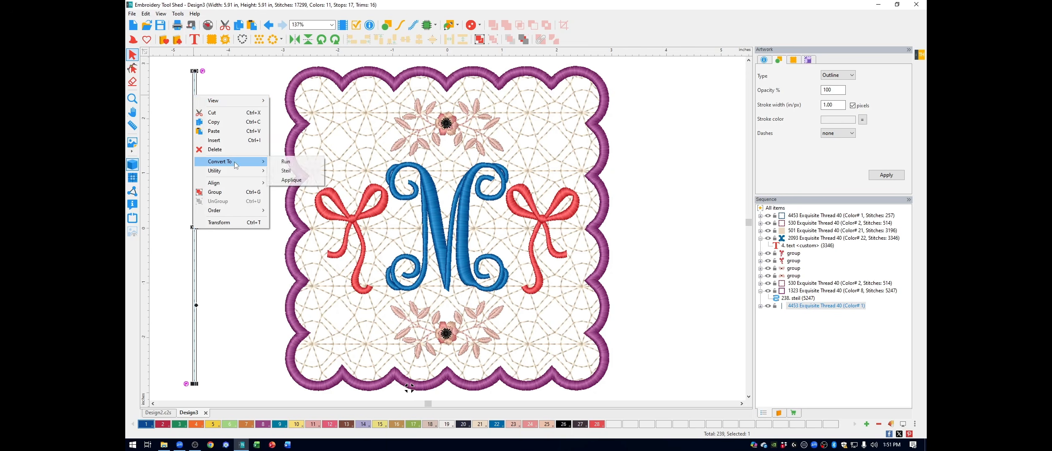
{"action": "left_click", "coordinate": [287, 162]}
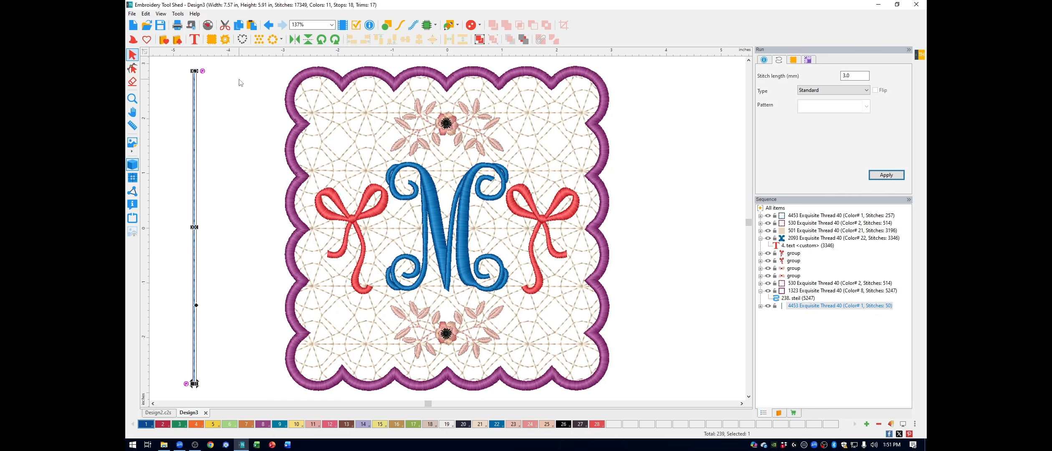
Step: Repeat the vertical run line 10 across and 1 down with a horizontal distance of 0.50 in
{"action": "left_click", "coordinate": [260, 41]}
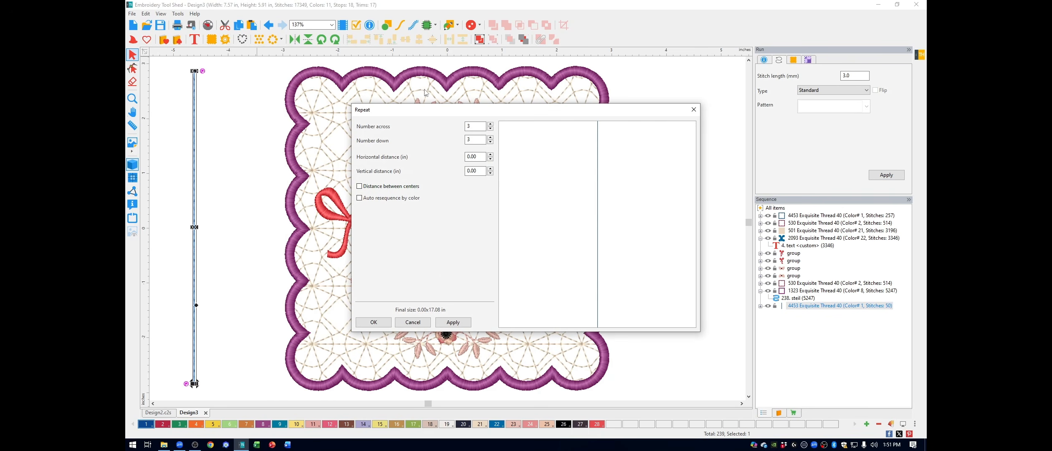
{"action": "left_click_drag", "start_coordinate": [434, 113], "coordinate": [500, 99]}
{"action": "left_click", "coordinate": [535, 108]}
{"action": "left_click", "coordinate": [535, 108]}
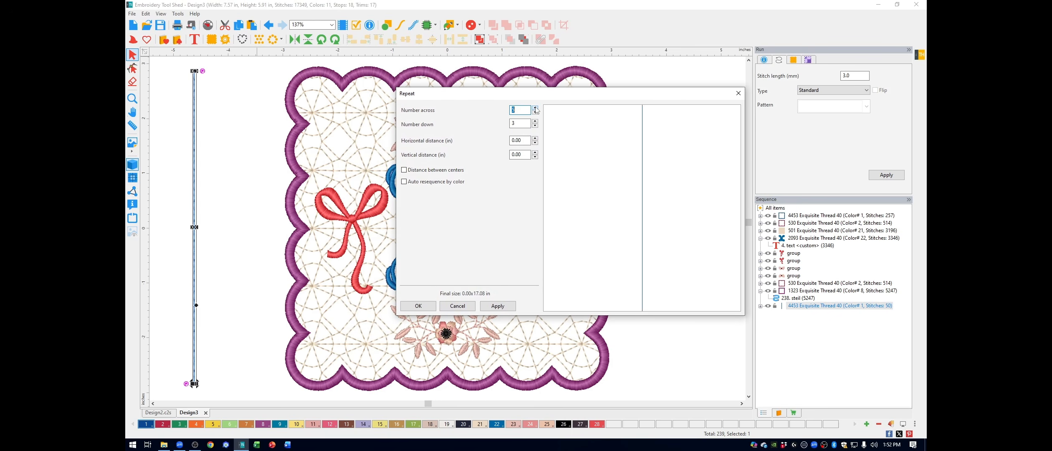
{"action": "left_click", "coordinate": [535, 108]}
{"action": "left_click", "coordinate": [535, 108]}
{"action": "left_click", "coordinate": [535, 126]}
{"action": "left_click", "coordinate": [536, 126]}
{"action": "key", "text": "Tab"}
{"action": "type", "text": "."}
{"action": "left_click", "coordinate": [503, 308]}
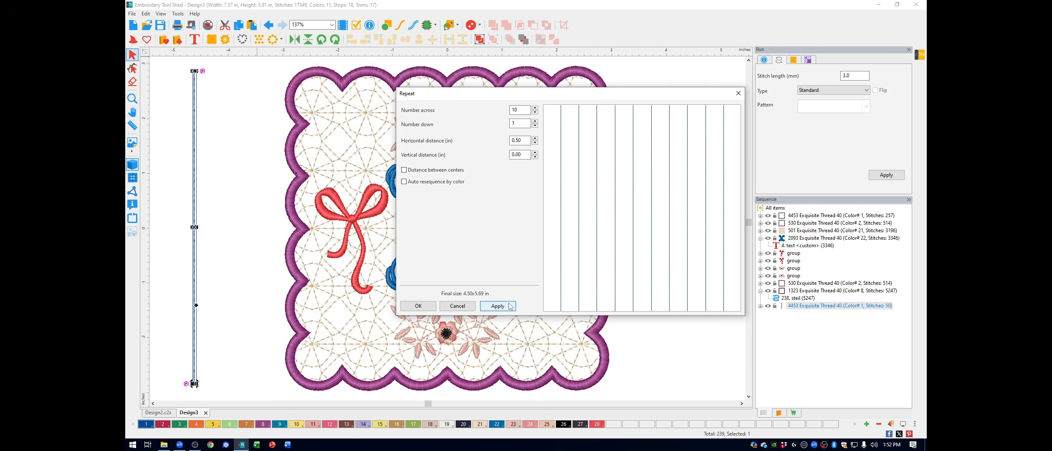
{"action": "left_click", "coordinate": [419, 306]}
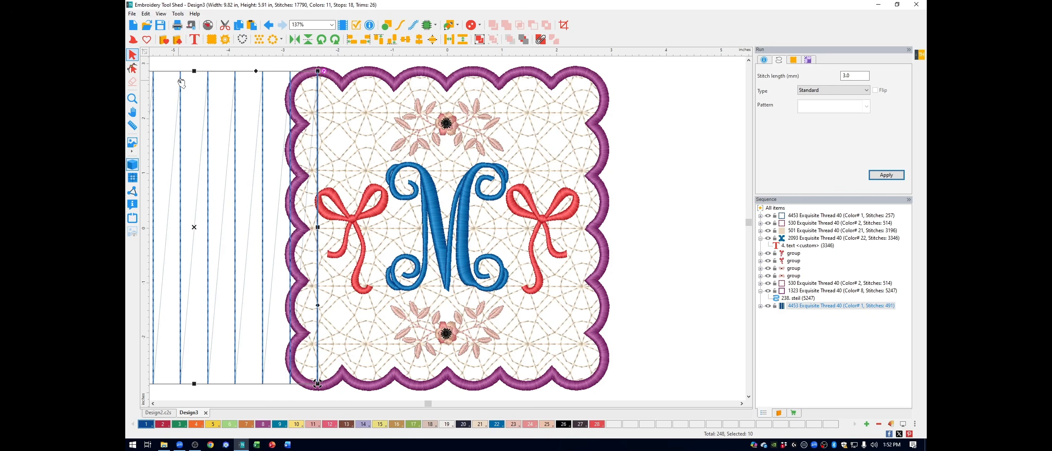
Step: Centre the repeated vertical lines on the design origin and resequence them to stitch right after the background quilting fill
{"action": "right_click", "coordinate": [442, 53]}
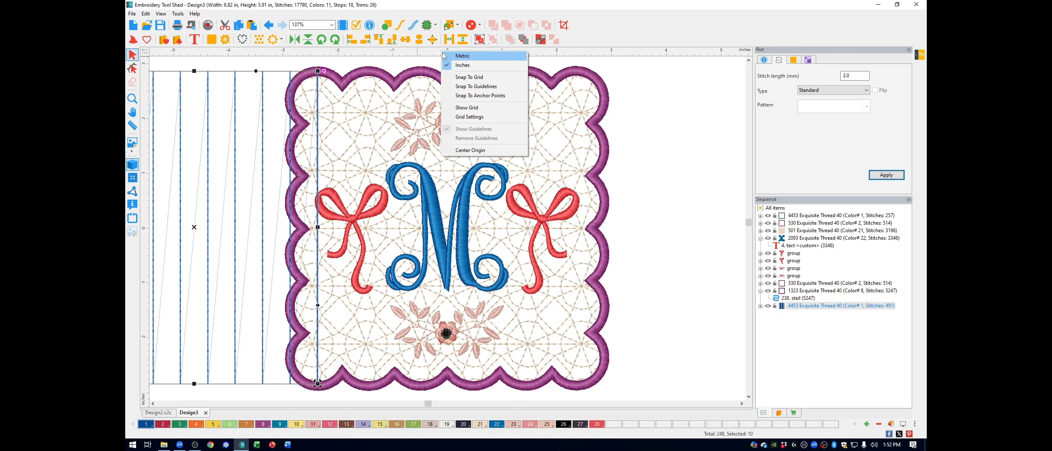
{"action": "left_click", "coordinate": [480, 153]}
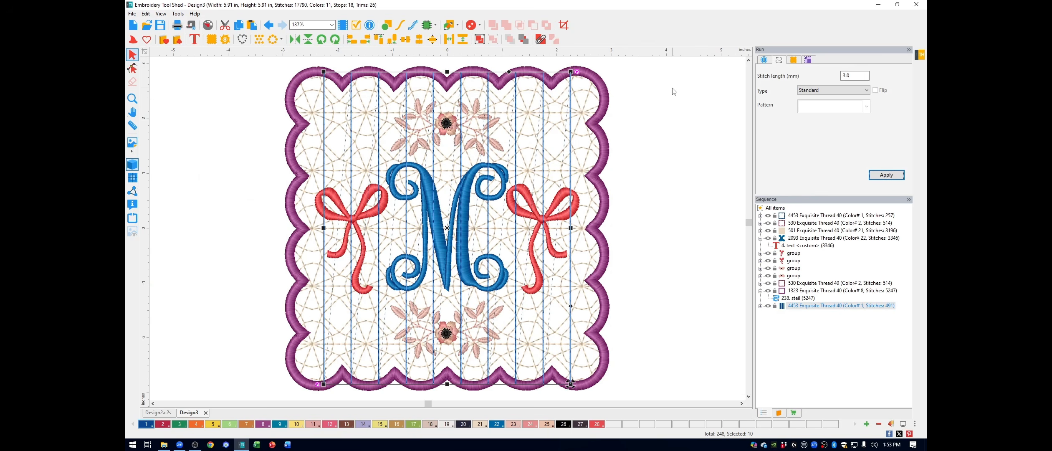
{"action": "left_click", "coordinate": [792, 308]}
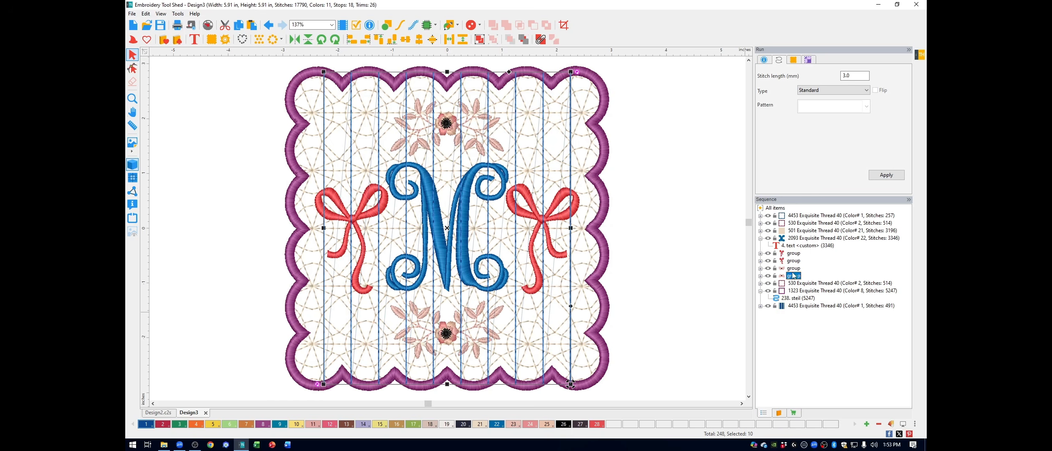
{"action": "left_click", "coordinate": [798, 232]}
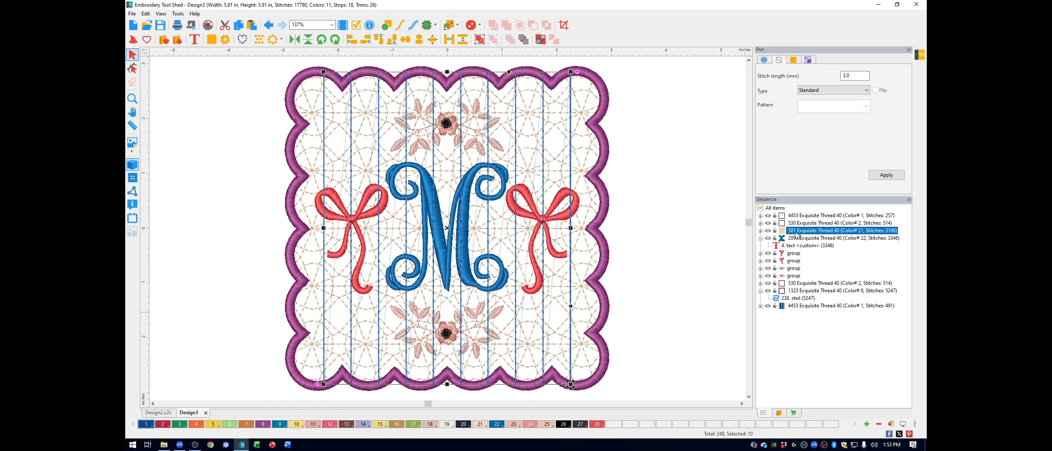
{"action": "left_click_drag", "start_coordinate": [796, 233], "coordinate": [796, 235]}
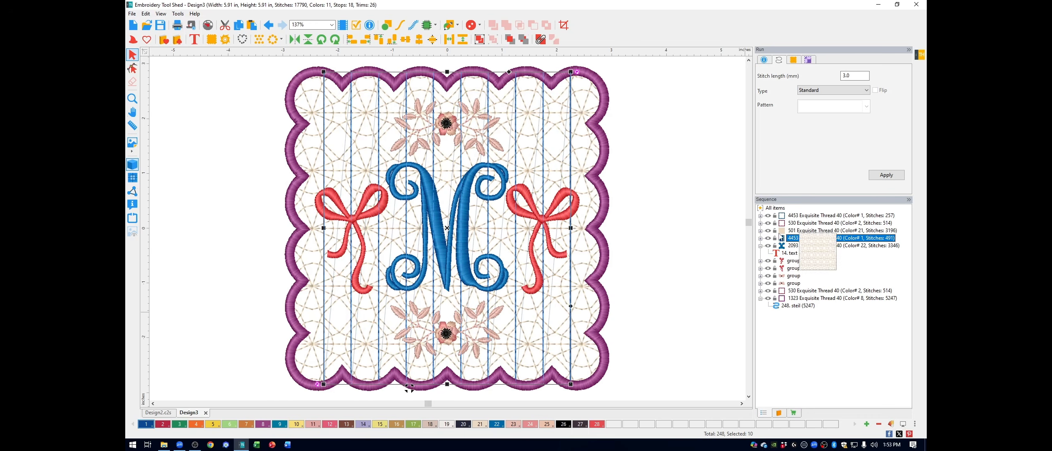
Step: Delete the motif background quilting fill and recolour the vertical run lines in Exquisite thread 501 Beige
{"action": "left_click", "coordinate": [794, 230]}
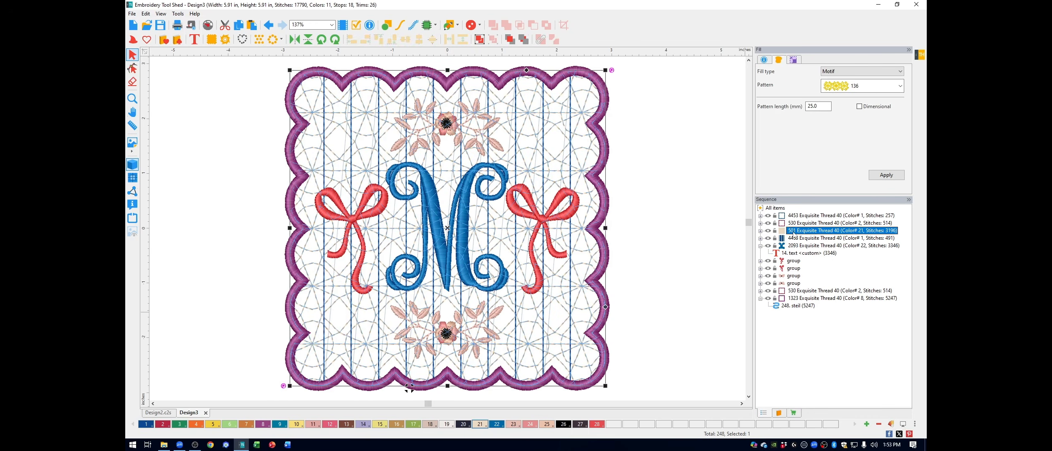
{"action": "key", "text": "Delete"}
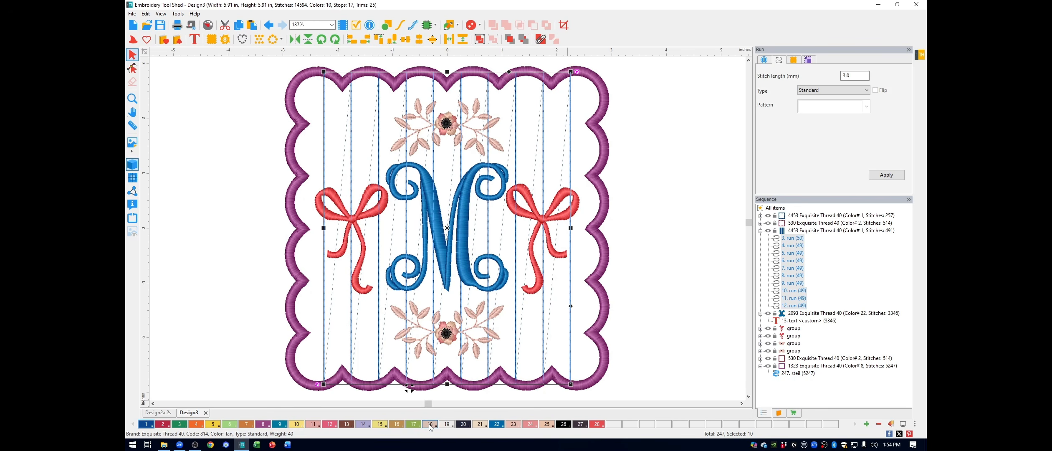
{"action": "left_click", "coordinate": [478, 424]}
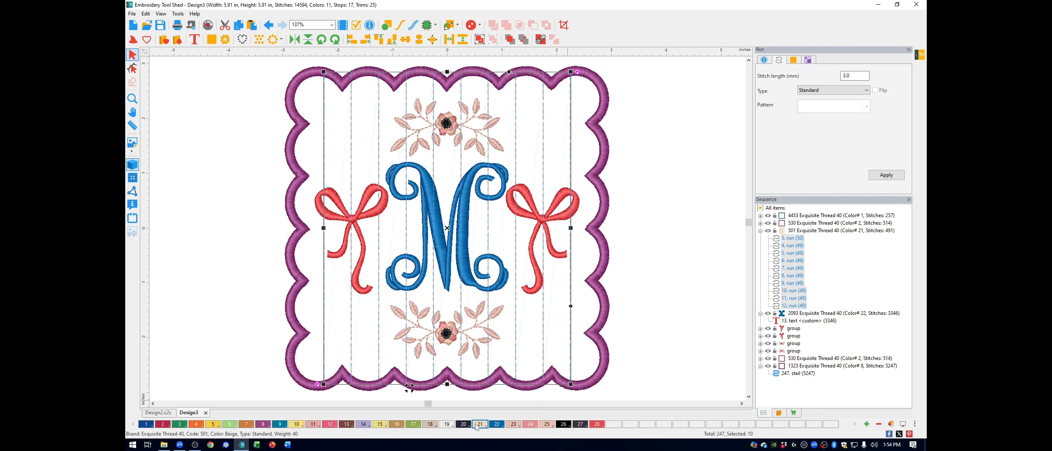
{"action": "left_click", "coordinate": [666, 237]}
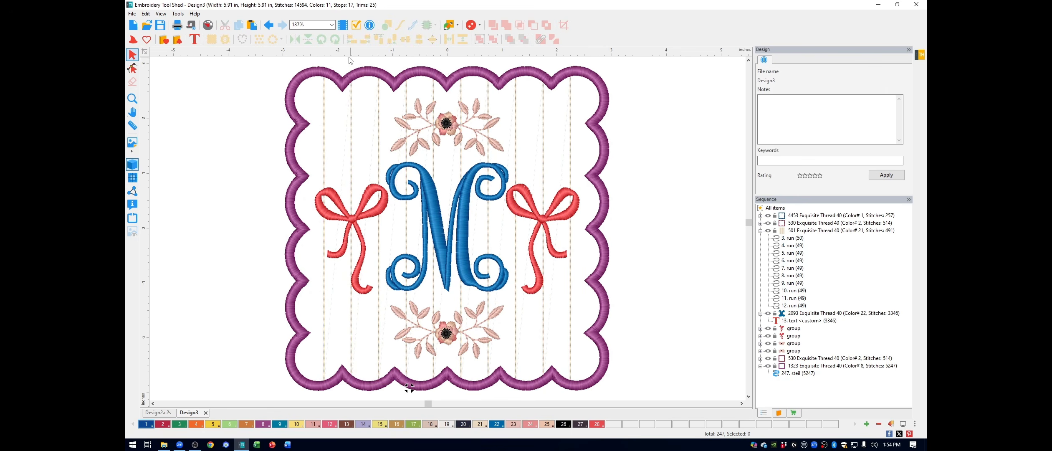
Step: Flip every second vertical run line vertically, starting with the second line, so the lines stitch in alternating directions
{"action": "left_click", "coordinate": [132, 98]}
{"action": "left_click_drag", "start_coordinate": [308, 101], "coordinate": [463, 196]}
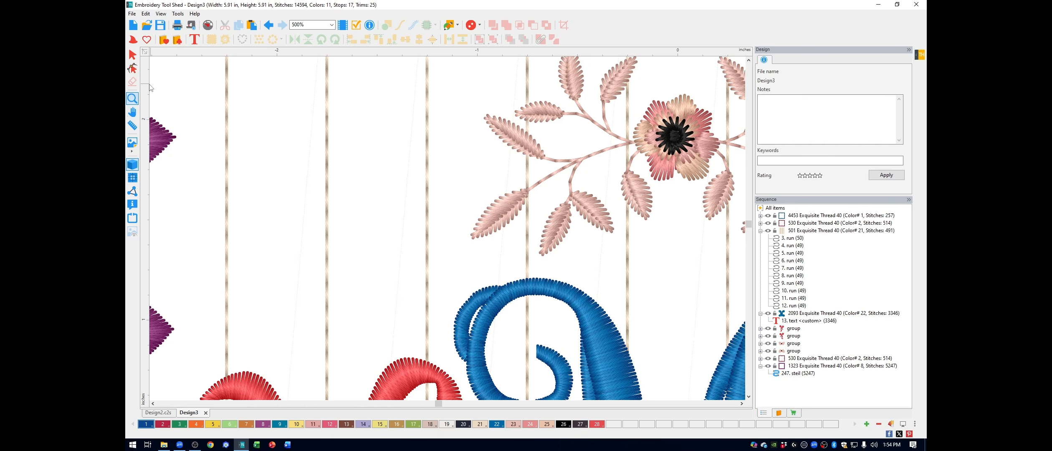
{"action": "double_click", "coordinate": [132, 99]}
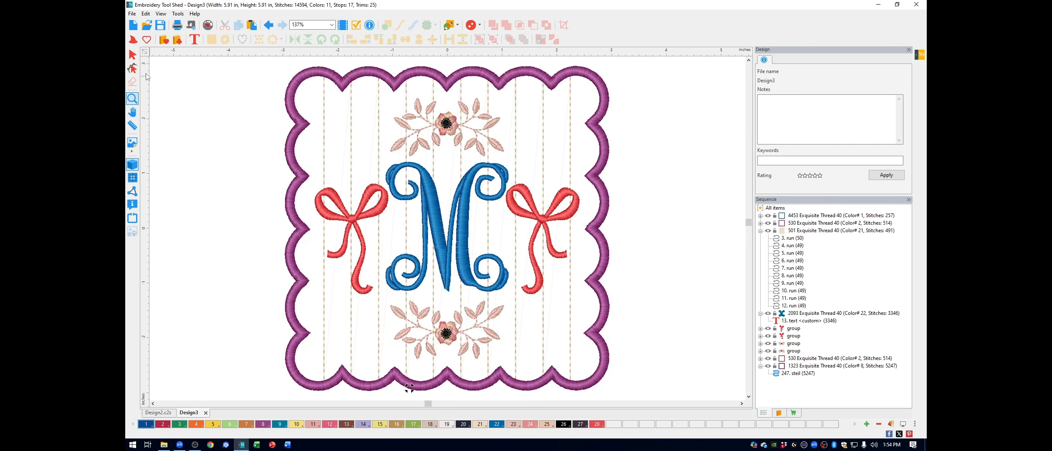
{"action": "left_click", "coordinate": [133, 55]}
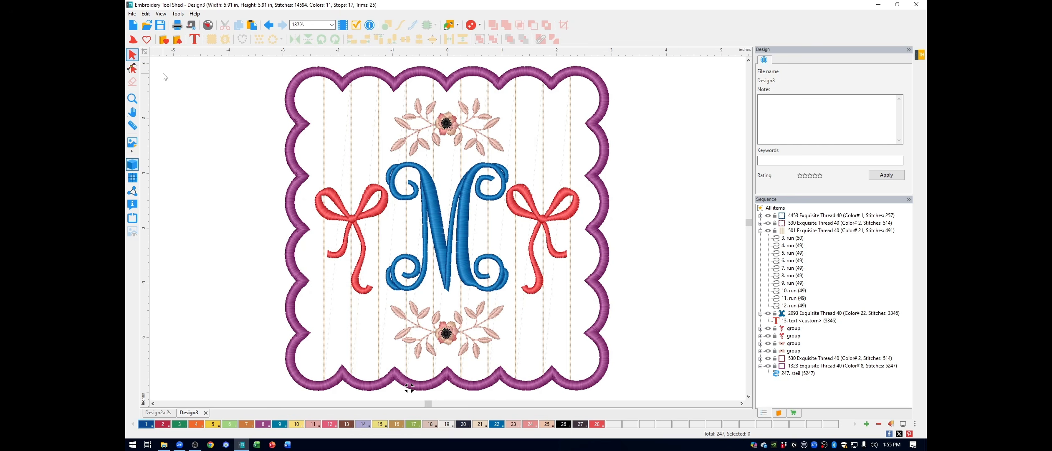
{"action": "left_click", "coordinate": [352, 131]}
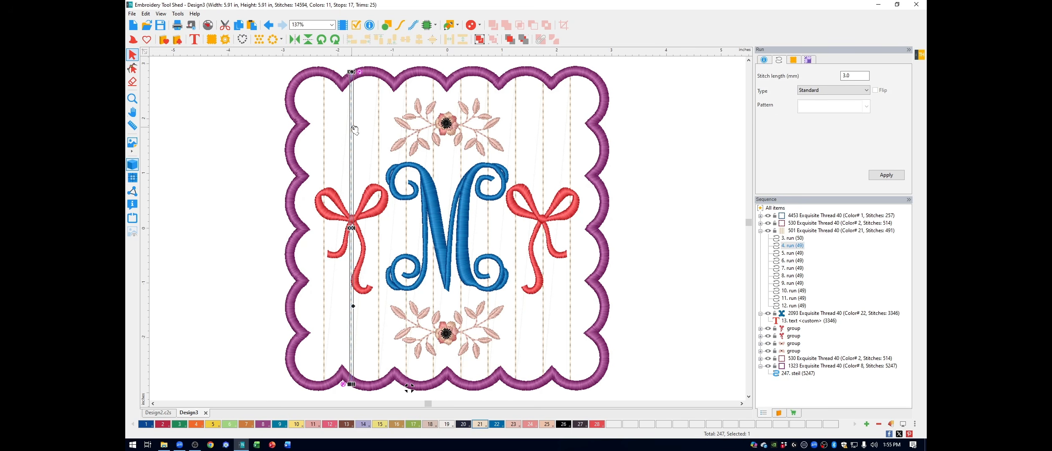
{"action": "left_click", "coordinate": [406, 94], "text": "shift"}
{"action": "left_click", "coordinate": [462, 94], "text": "shift"}
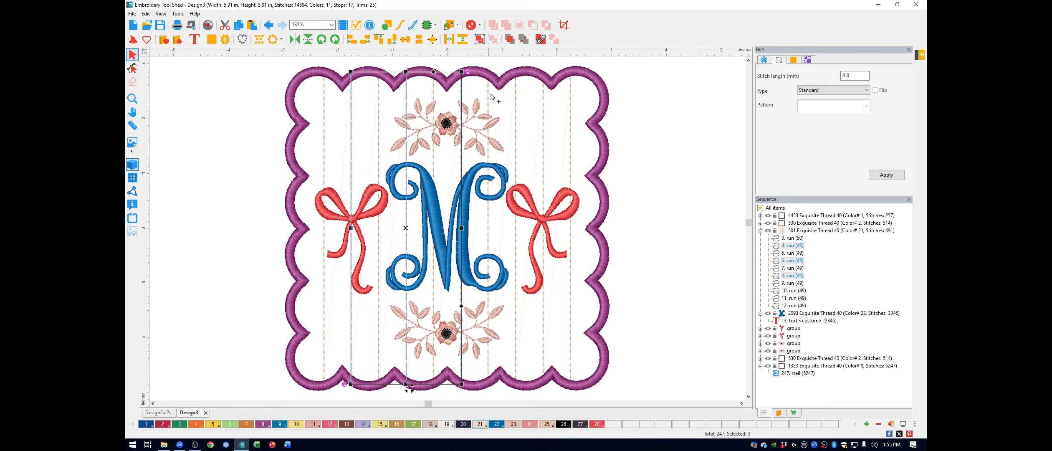
{"action": "left_click", "coordinate": [516, 99], "text": "shift"}
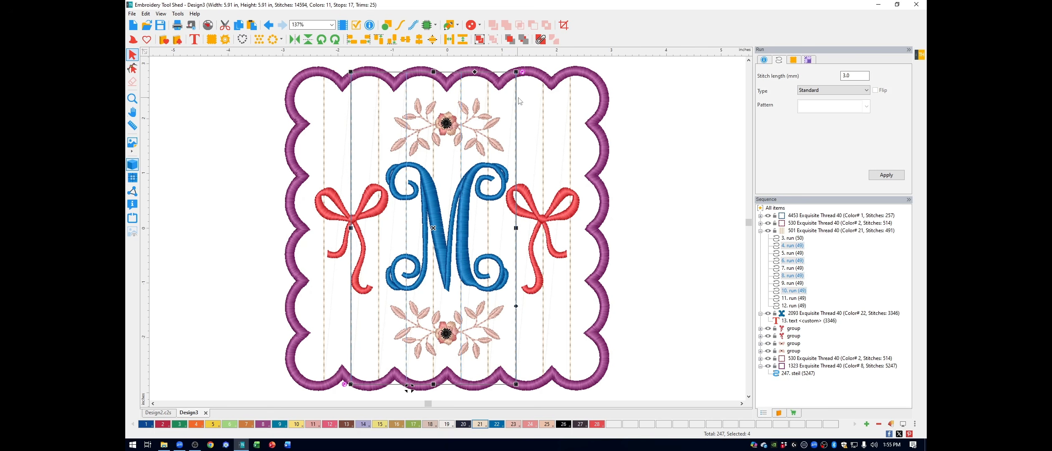
{"action": "left_click", "coordinate": [569, 102], "text": "shift"}
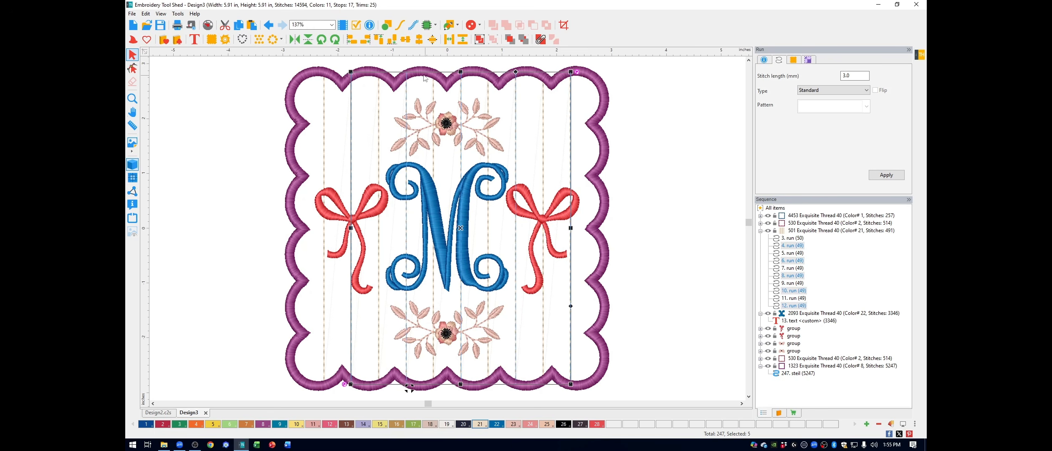
{"action": "left_click", "coordinate": [309, 41]}
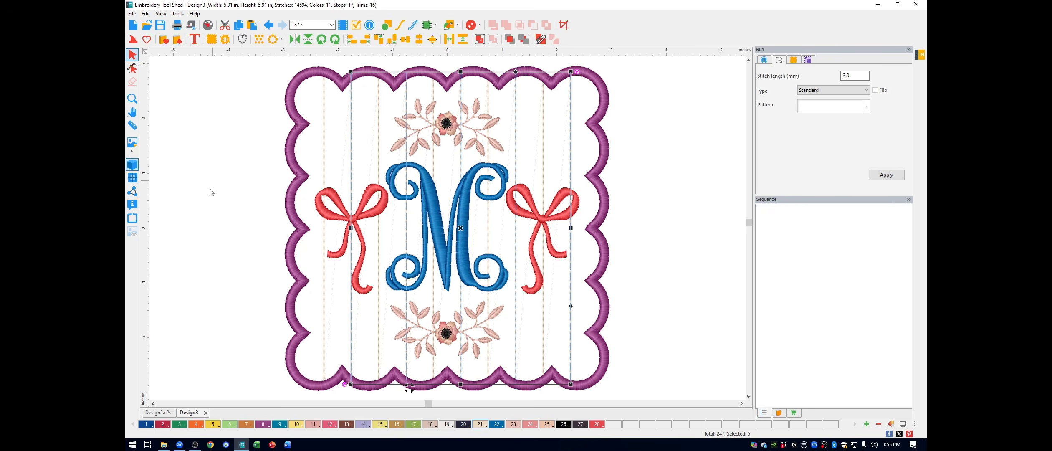
{"action": "left_click", "coordinate": [195, 223]}
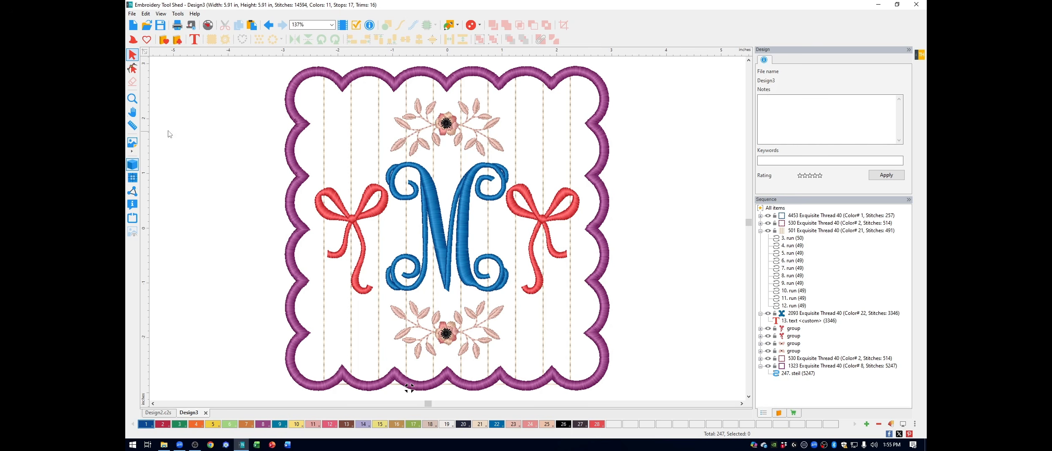
Step: Place a Round2 style buttonhole inside the scalloped border's upper-right corner, level with the upper floral spray
{"action": "left_click", "coordinate": [136, 98]}
{"action": "left_click_drag", "start_coordinate": [304, 359], "coordinate": [499, 402]}
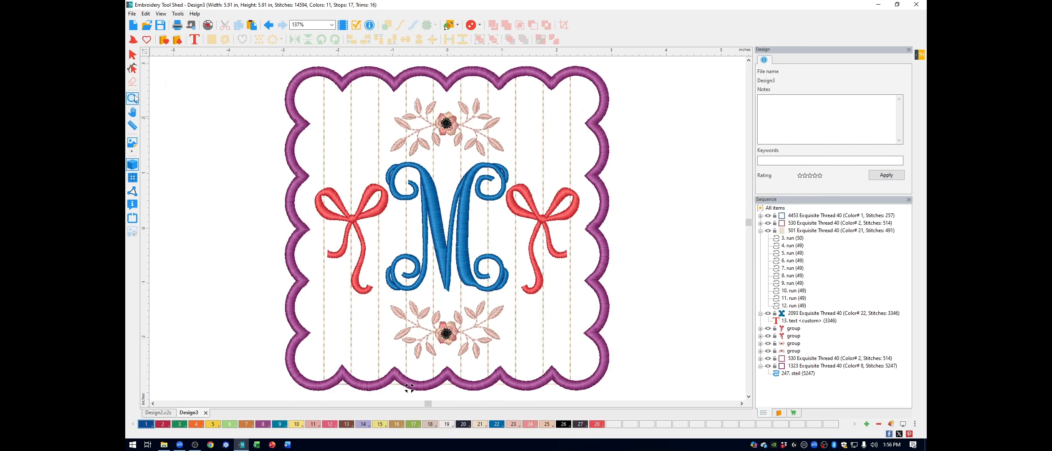
{"action": "left_click", "coordinate": [132, 54]}
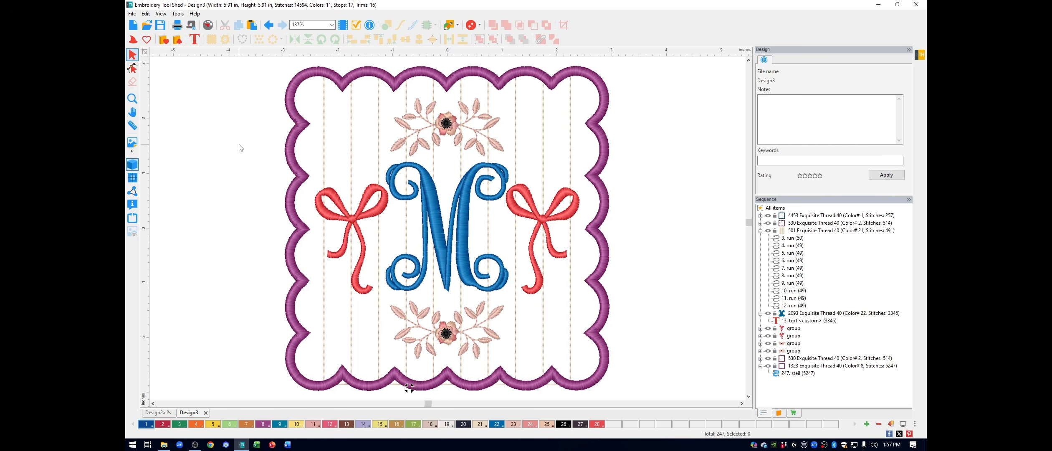
{"action": "left_click", "coordinate": [480, 26]}
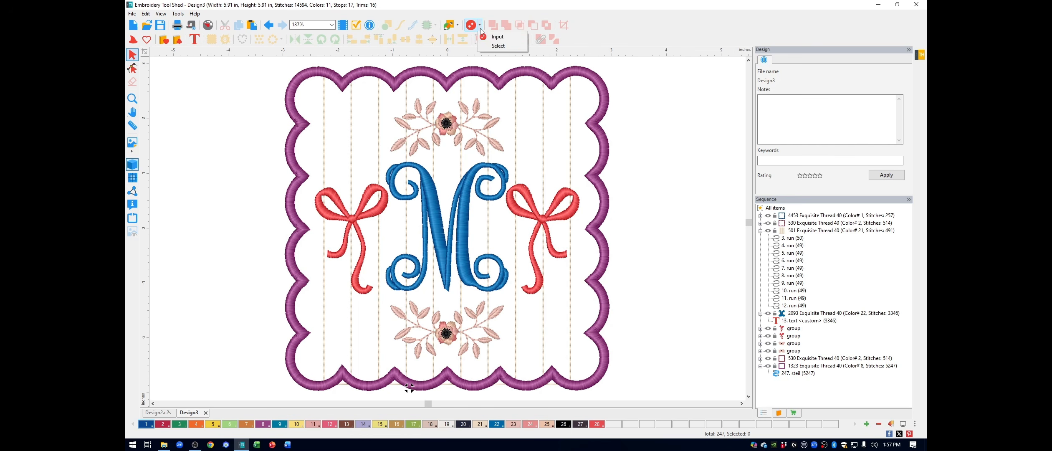
{"action": "left_click", "coordinate": [498, 46]}
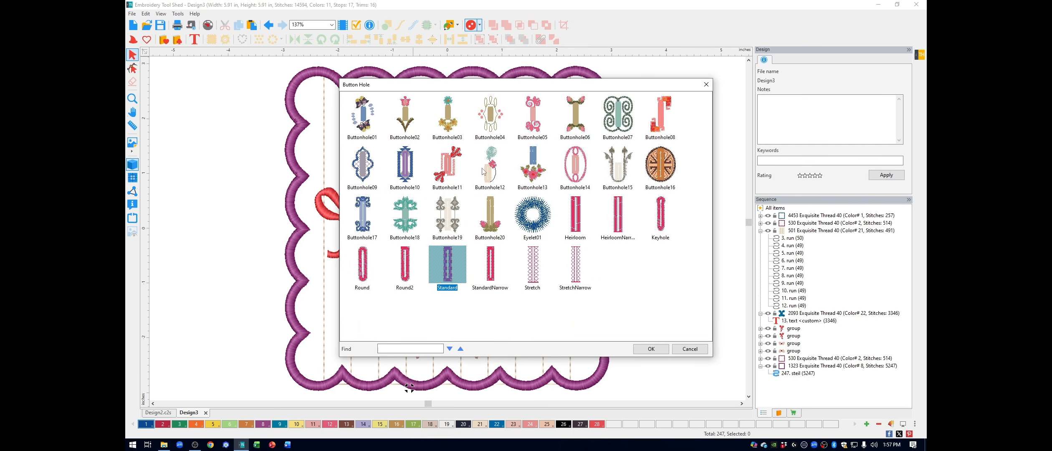
{"action": "left_click", "coordinate": [453, 313]}
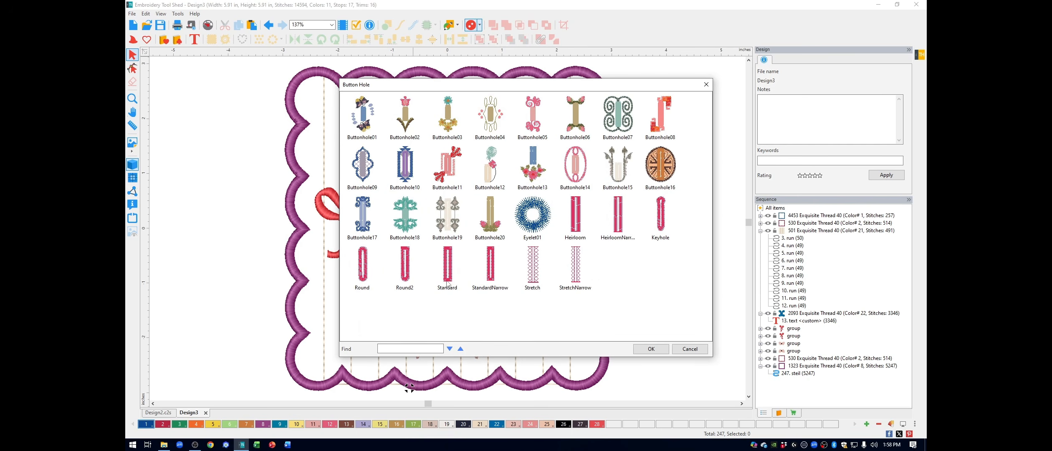
{"action": "left_click", "coordinate": [406, 271]}
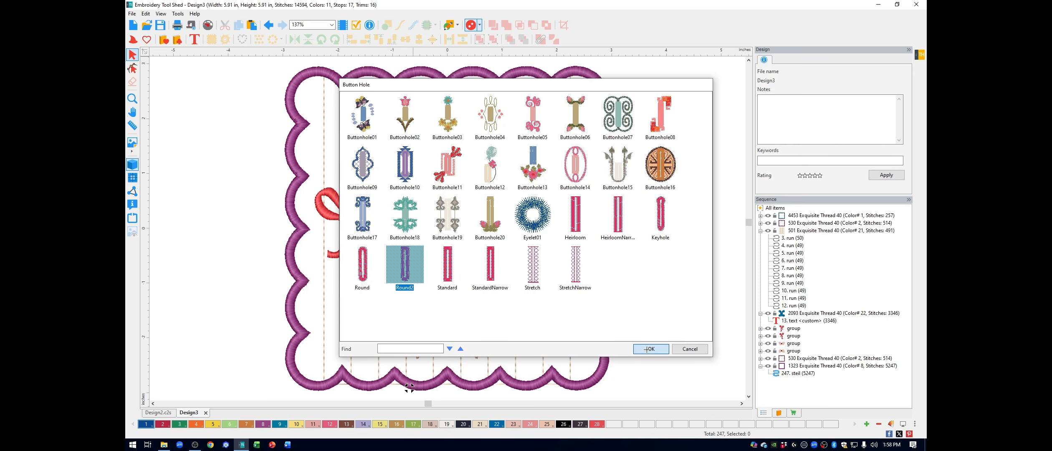
{"action": "left_click", "coordinate": [649, 350]}
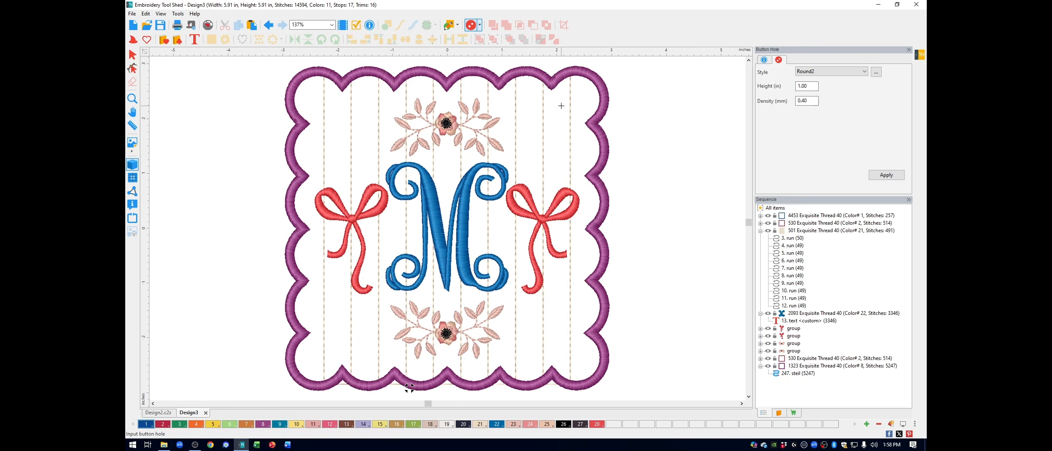
{"action": "left_click", "coordinate": [561, 106]}
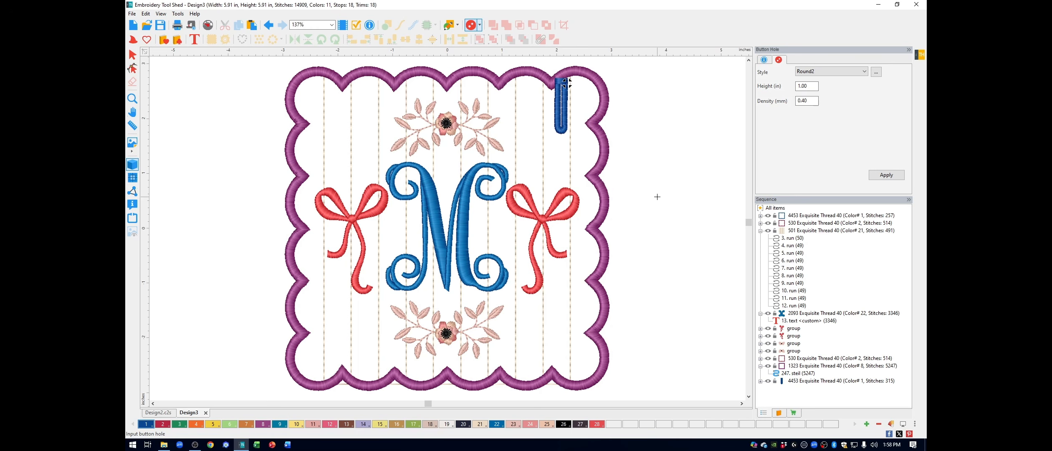
{"action": "left_click", "coordinate": [132, 54]}
{"action": "left_click", "coordinate": [562, 108]}
{"action": "left_click_drag", "start_coordinate": [562, 109], "coordinate": [561, 128]}
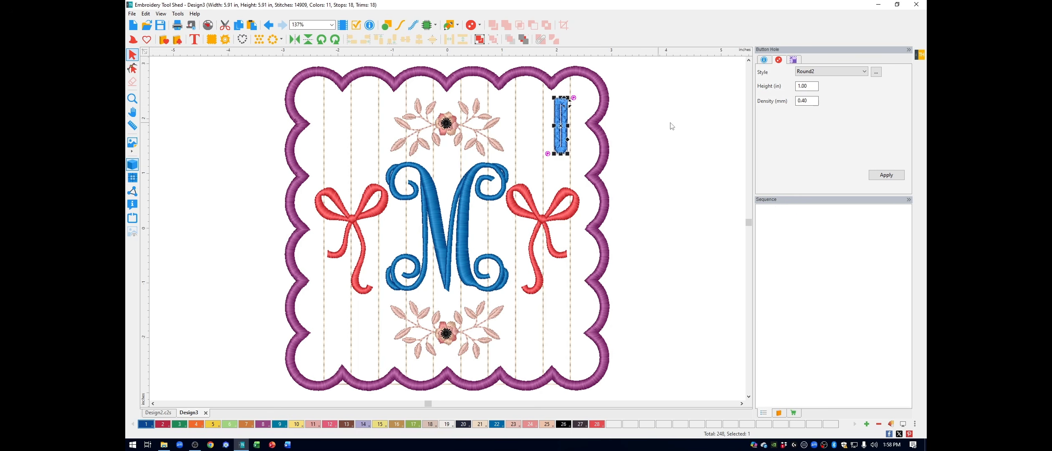
Step: Duplicate the buttonhole, move the copy inside the border's upper-left corner and align the tops of both buttonholes
{"action": "left_click", "coordinate": [239, 25]}
{"action": "left_click", "coordinate": [252, 25]}
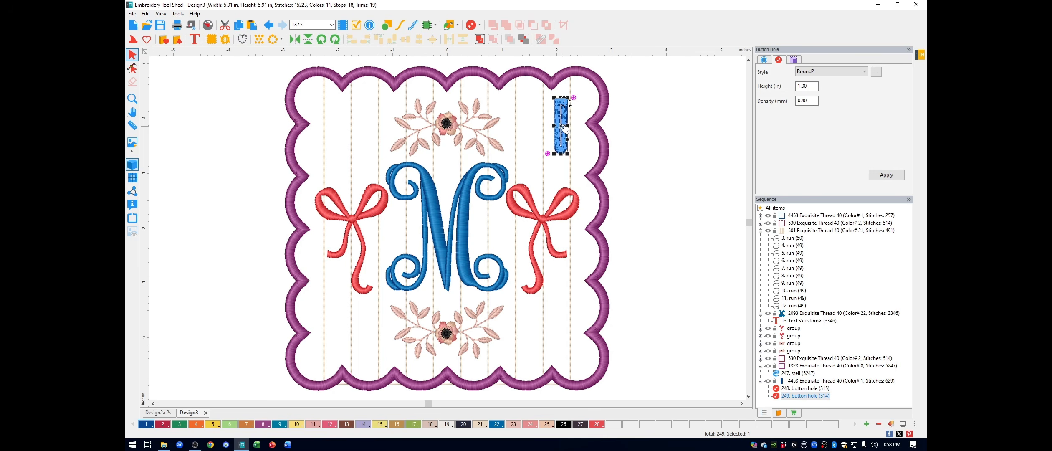
{"action": "left_click_drag", "start_coordinate": [563, 127], "coordinate": [338, 125]}
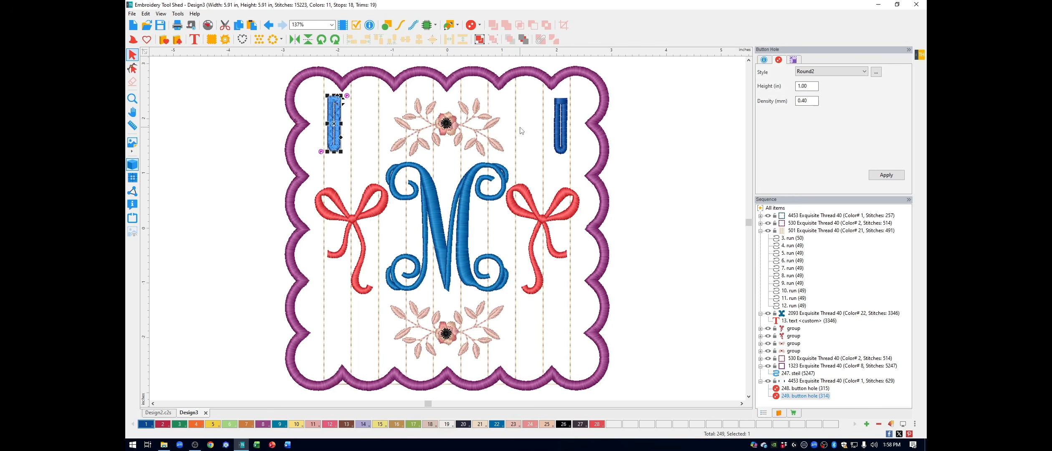
{"action": "left_click", "coordinate": [563, 151], "text": "shift"}
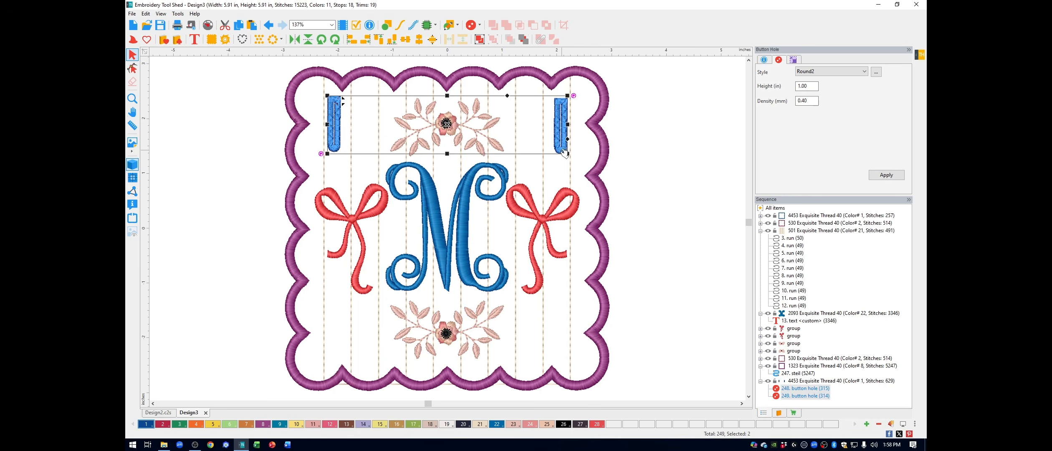
{"action": "left_click", "coordinate": [382, 42]}
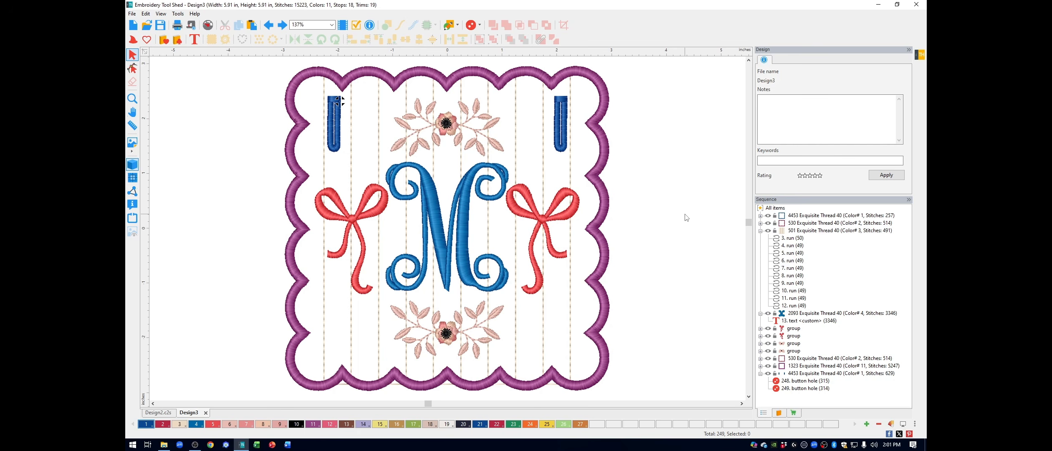
Step: Remove the unused thread colours from the design's palette
{"action": "left_click", "coordinate": [457, 132]}
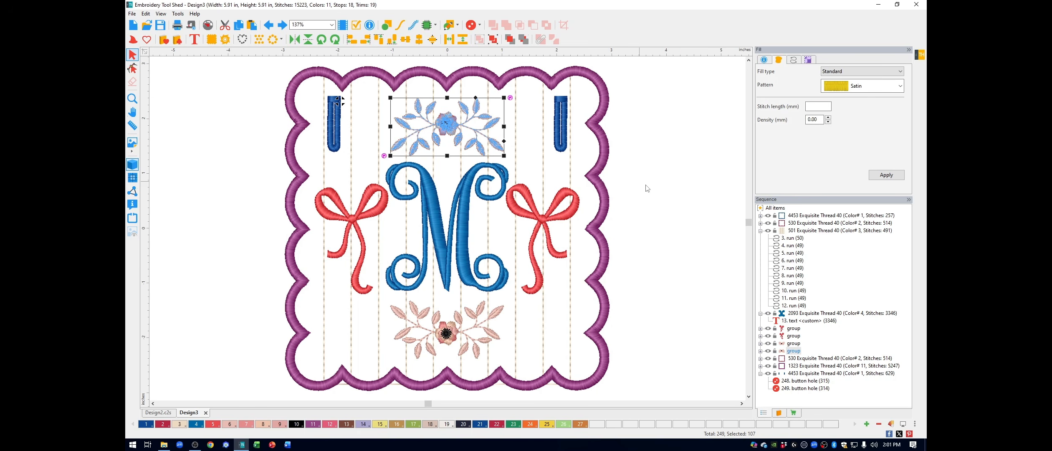
{"action": "left_click", "coordinate": [670, 201]}
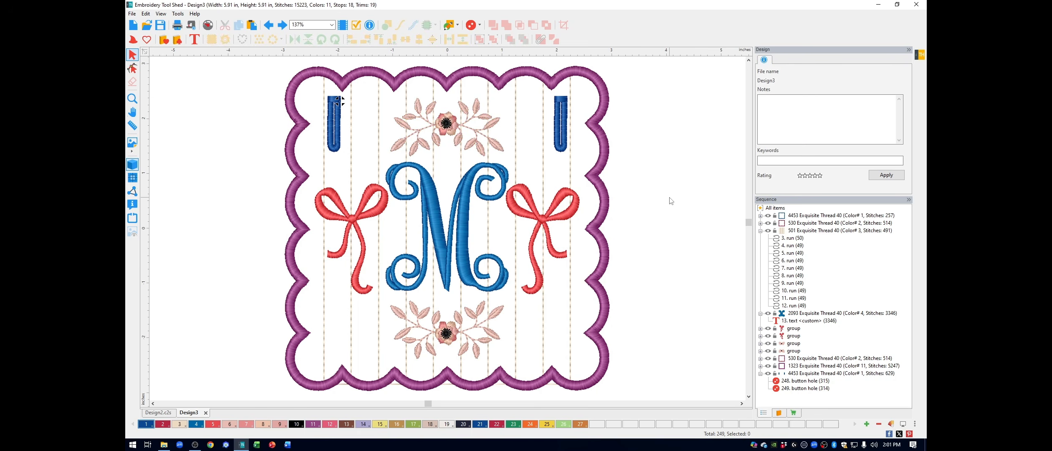
{"action": "left_click", "coordinate": [879, 424]}
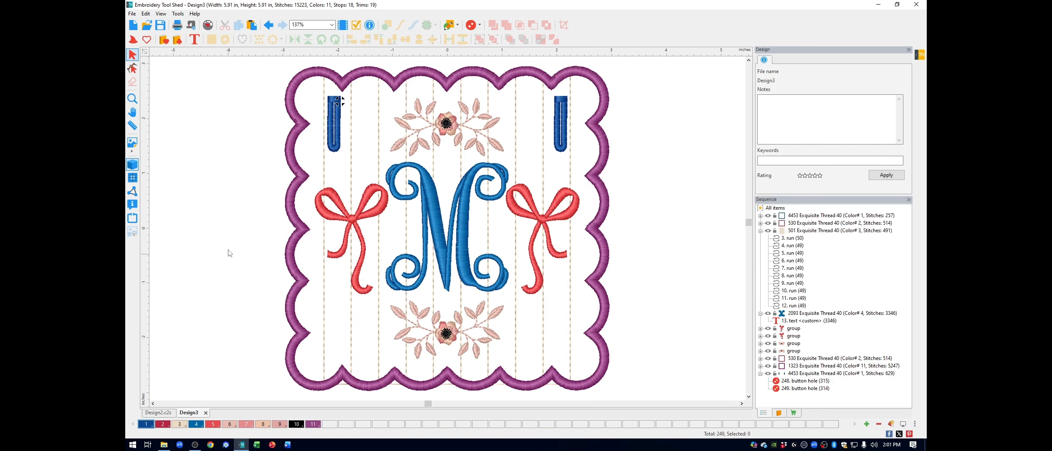
Step: Recolour the scalloped satin border in Exquisite thread 831 Peachy Keen
{"action": "left_click", "coordinate": [294, 209]}
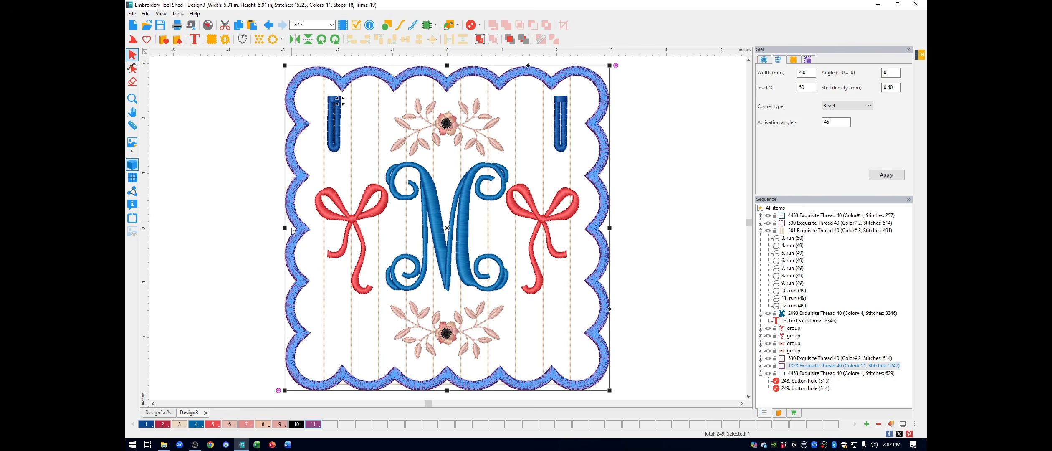
{"action": "left_click", "coordinate": [231, 424]}
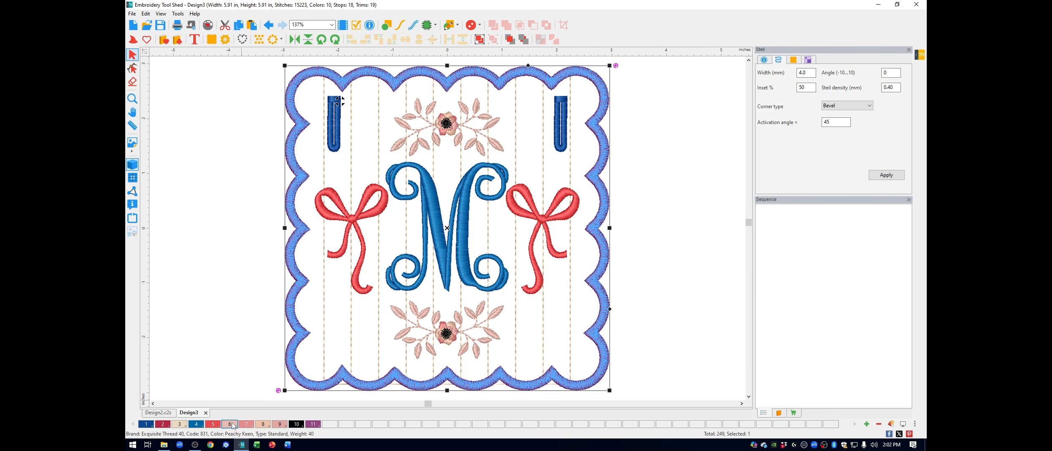
{"action": "left_click", "coordinate": [207, 257]}
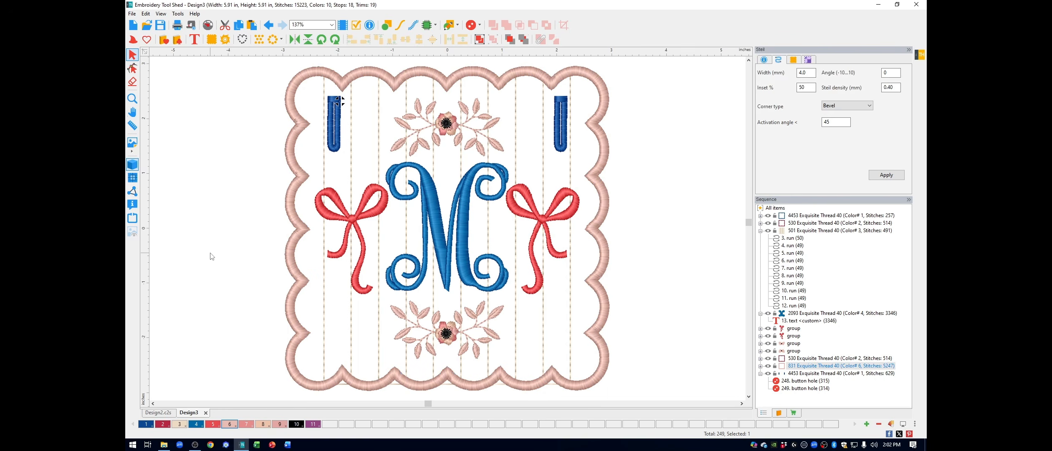
Step: Recolour both buttonholes in Exquisite thread 831 Peachy Keen to match the border
{"action": "left_click", "coordinate": [337, 150]}
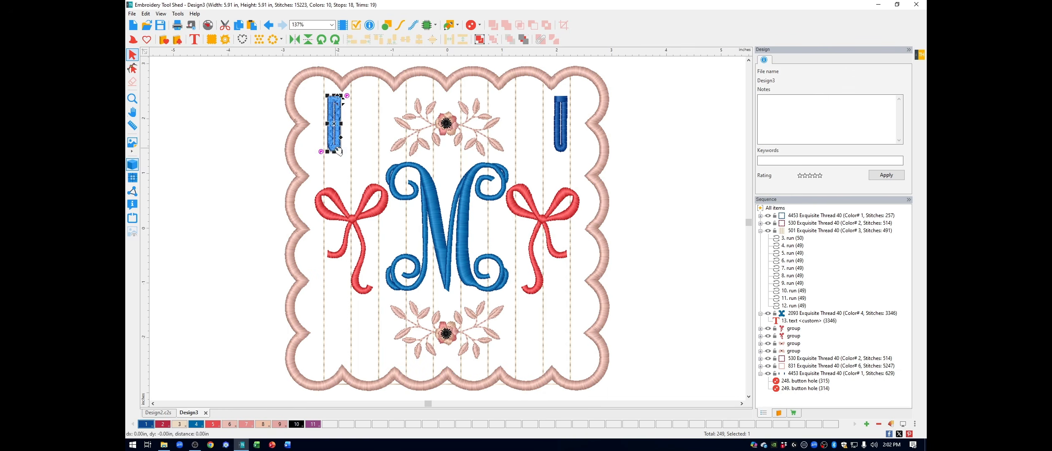
{"action": "left_click", "coordinate": [562, 151], "text": "shift"}
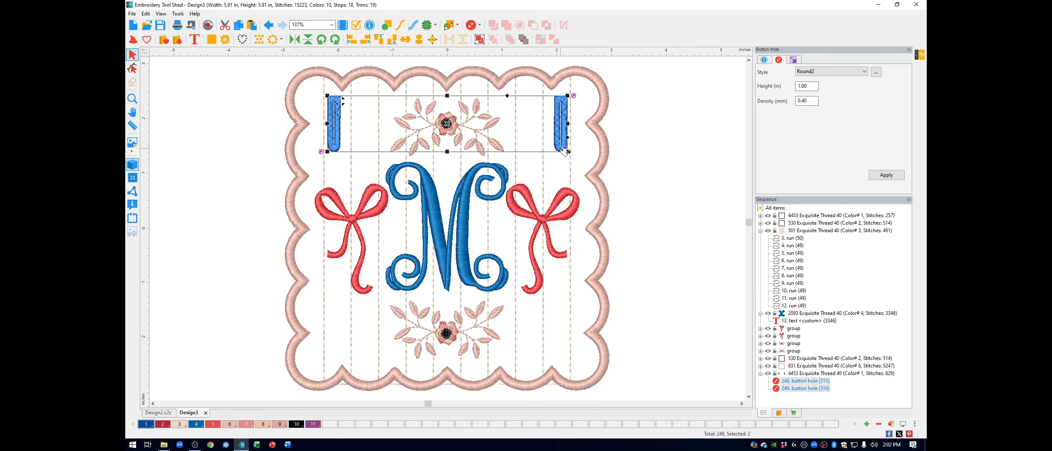
{"action": "left_click", "coordinate": [230, 425]}
{"action": "left_click", "coordinate": [649, 205]}
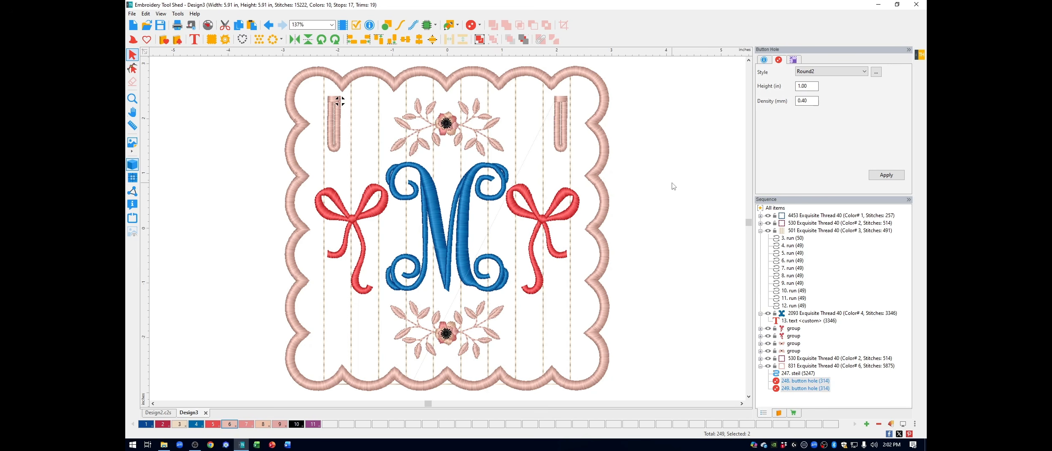
Step: Recolour both bows beside the monogram in the pink of palette colour 7
{"action": "left_click", "coordinate": [544, 221]}
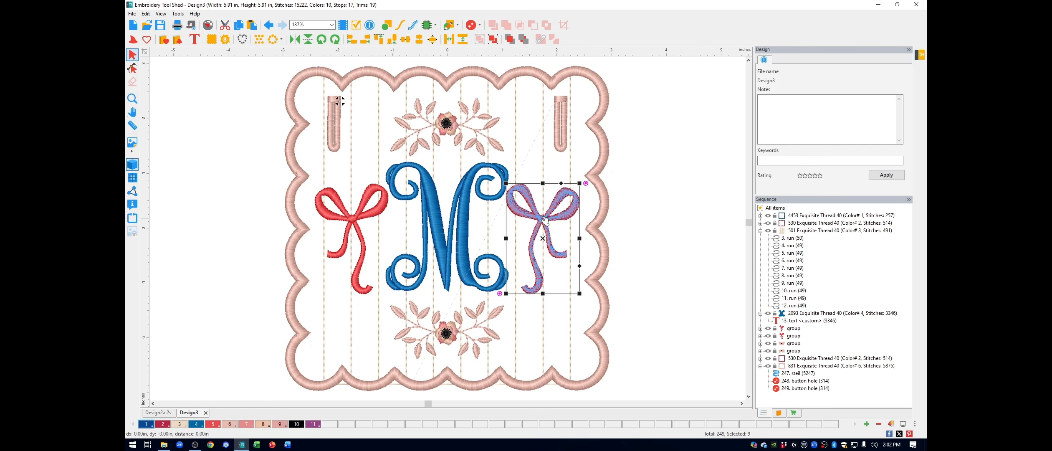
{"action": "left_click", "coordinate": [350, 224], "text": "shift"}
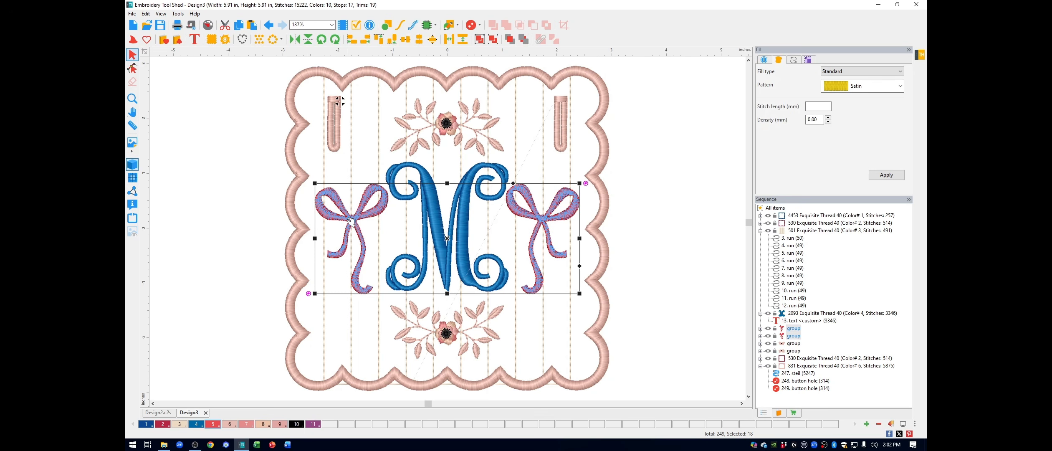
{"action": "left_click", "coordinate": [246, 424]}
{"action": "left_click", "coordinate": [670, 193]}
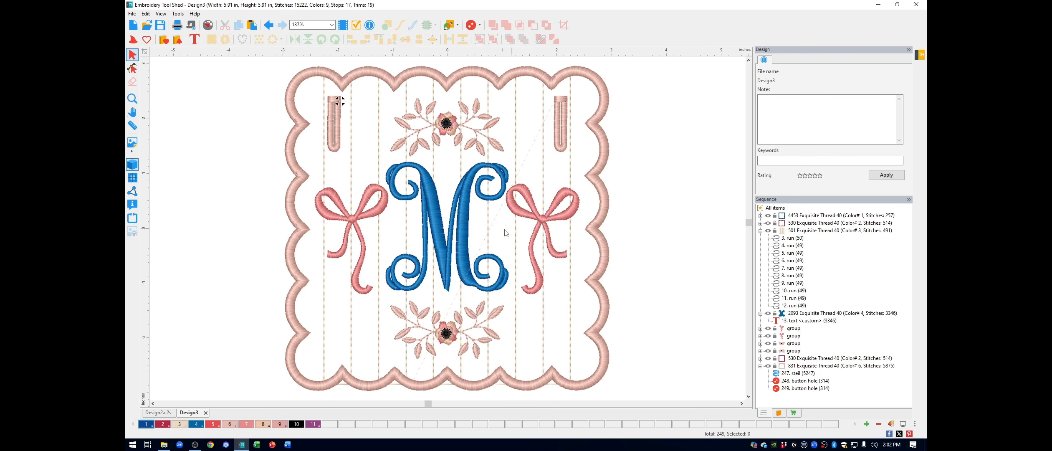
Step: Add Exquisite thread 859 Allspice to the design's palette and recolour the M monogram with it
{"action": "left_click", "coordinate": [461, 232]}
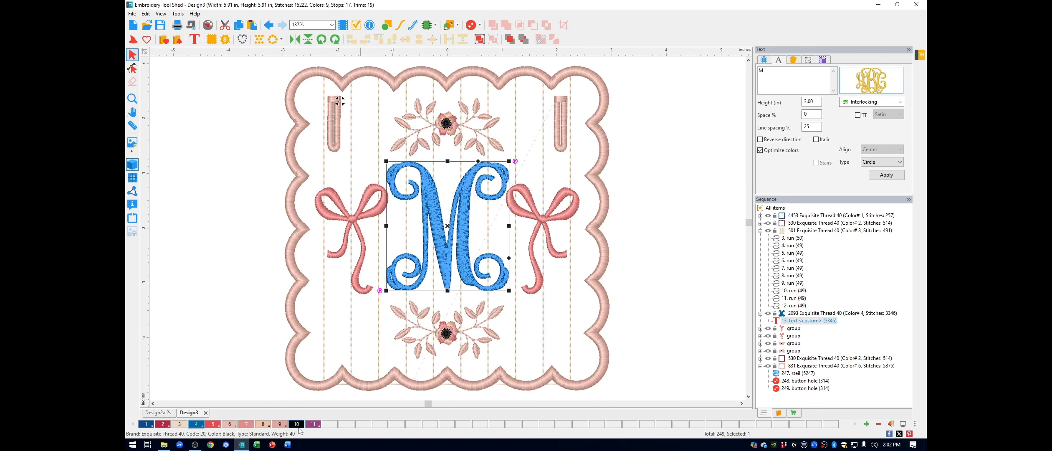
{"action": "right_click", "coordinate": [332, 424]}
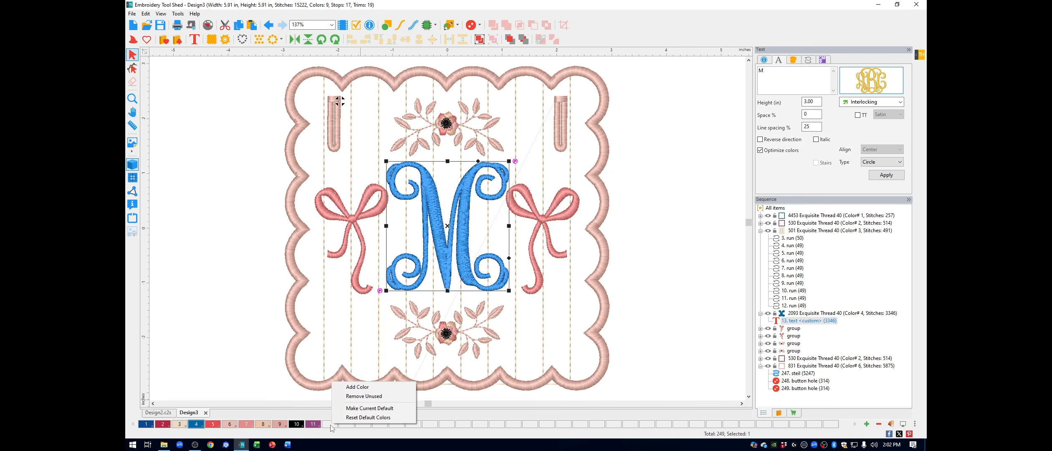
{"action": "left_click", "coordinate": [358, 388]}
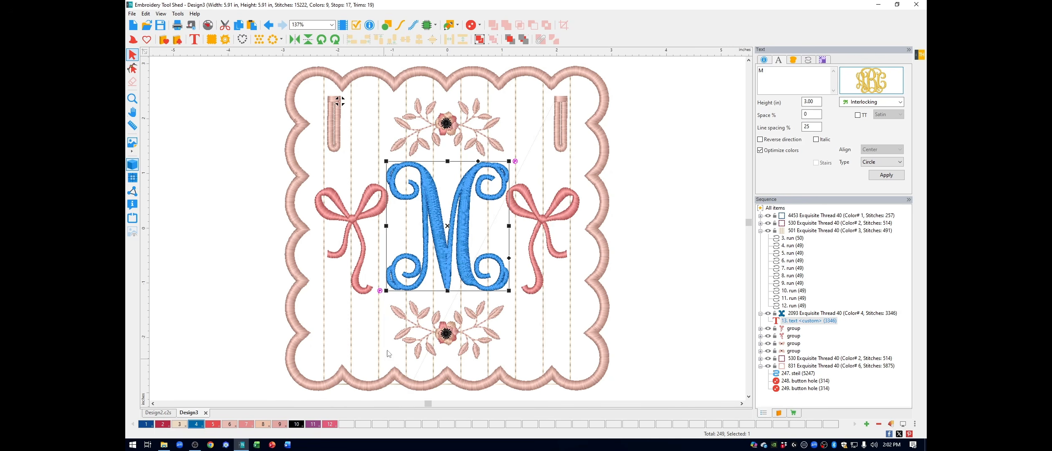
{"action": "double_click", "coordinate": [332, 424]}
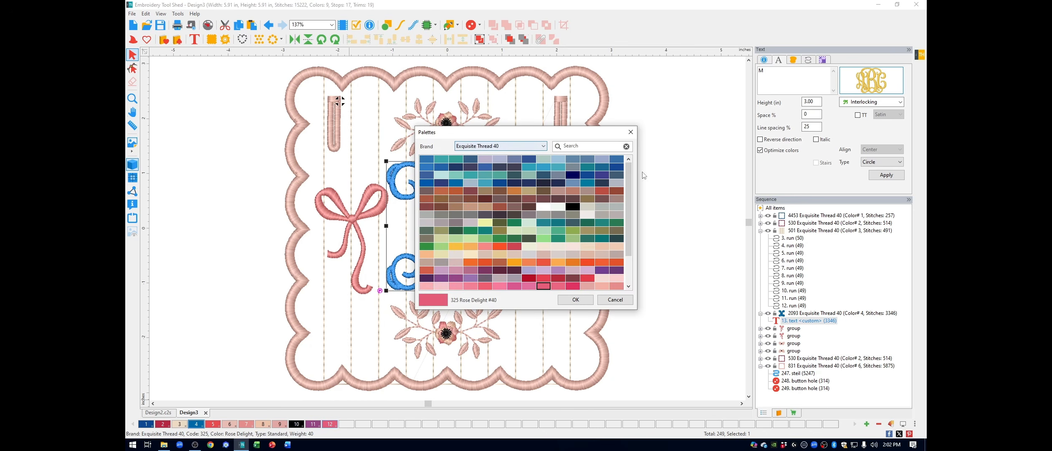
{"action": "left_click", "coordinate": [485, 199]}
{"action": "left_click", "coordinate": [574, 299]}
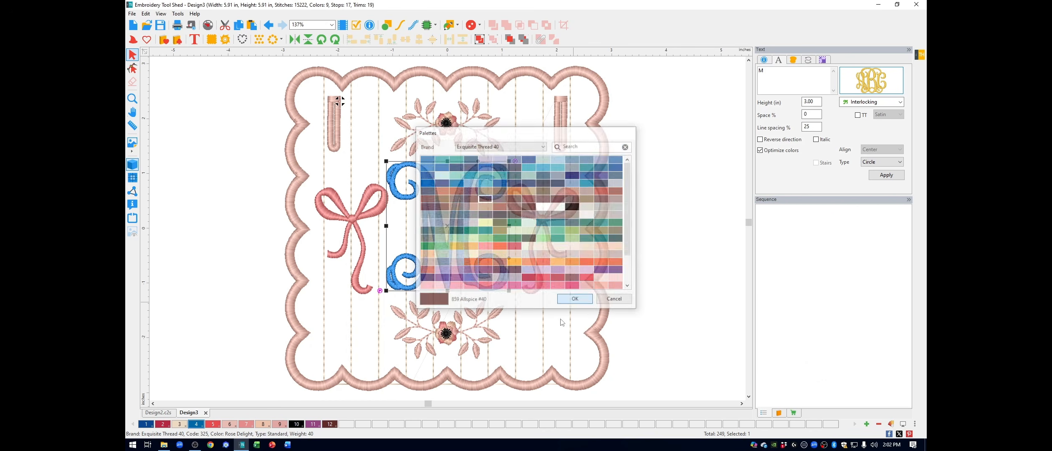
{"action": "left_click", "coordinate": [329, 425]}
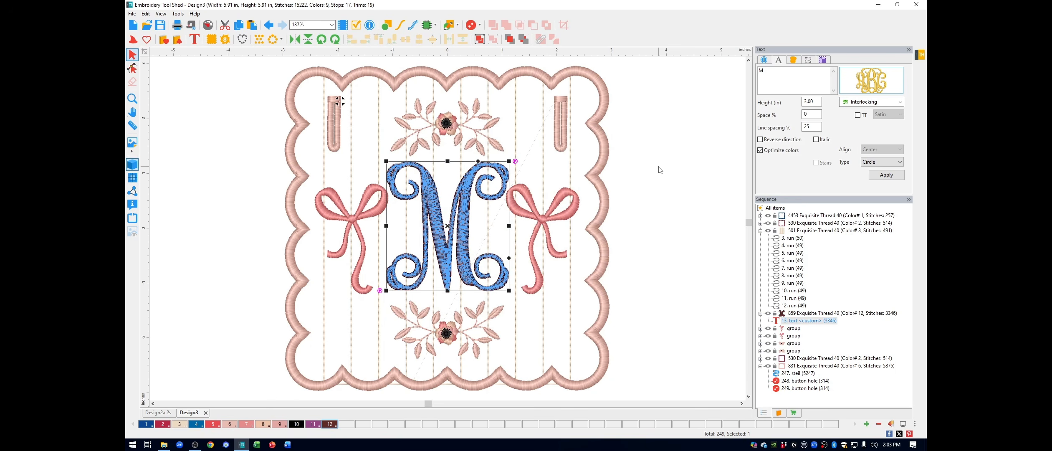
{"action": "left_click", "coordinate": [664, 180]}
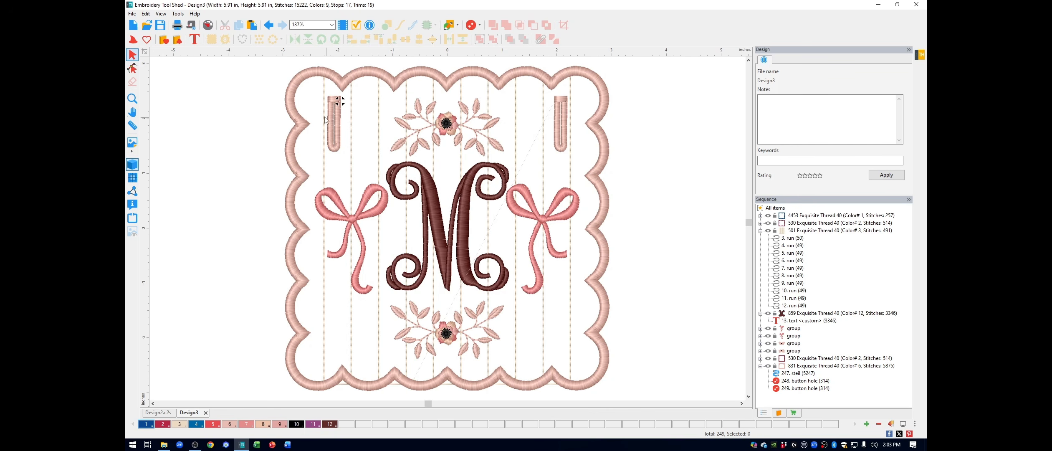
Step: Simulate the design's stitch-out from the placement outline through the quilting lines, monogram and border to the last buttonhole
{"action": "left_click", "coordinate": [207, 26]}
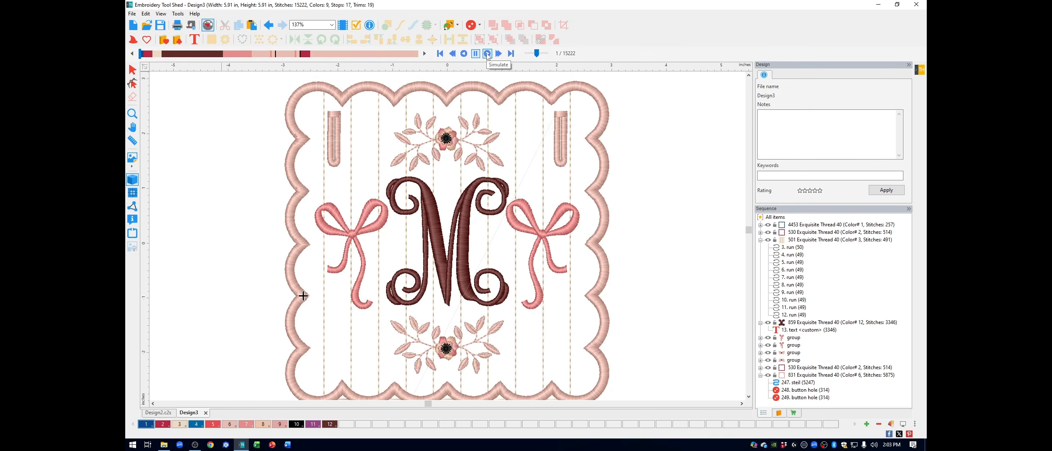
{"action": "left_click", "coordinate": [488, 54]}
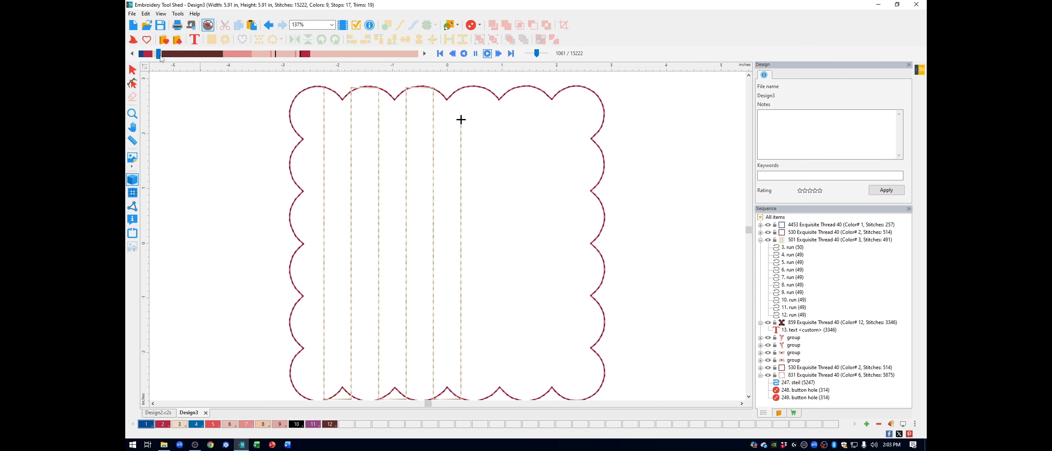
{"action": "left_click_drag", "start_coordinate": [160, 57], "coordinate": [303, 65]}
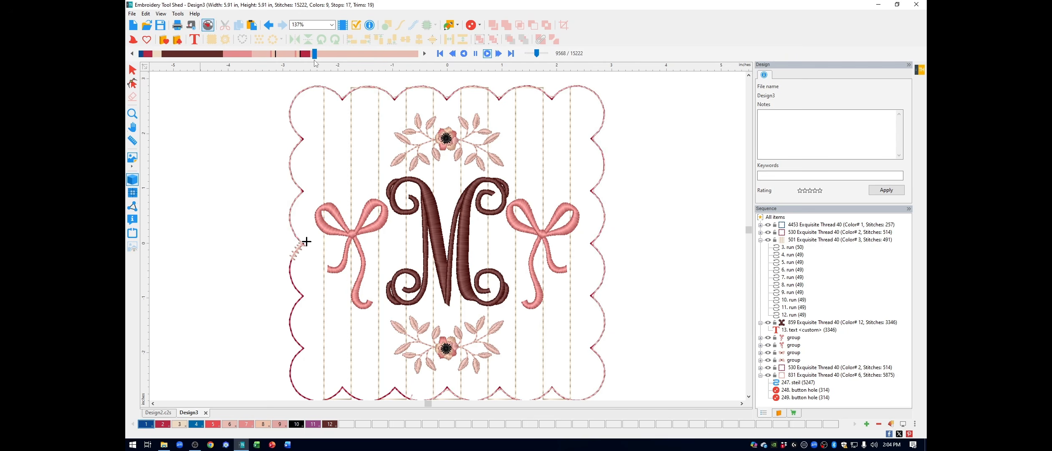
{"action": "left_click_drag", "start_coordinate": [315, 63], "coordinate": [420, 62]}
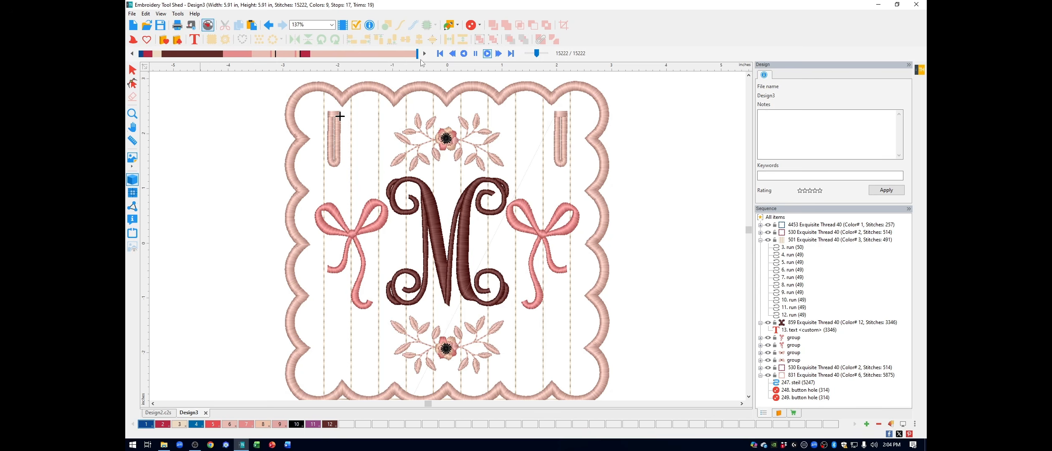